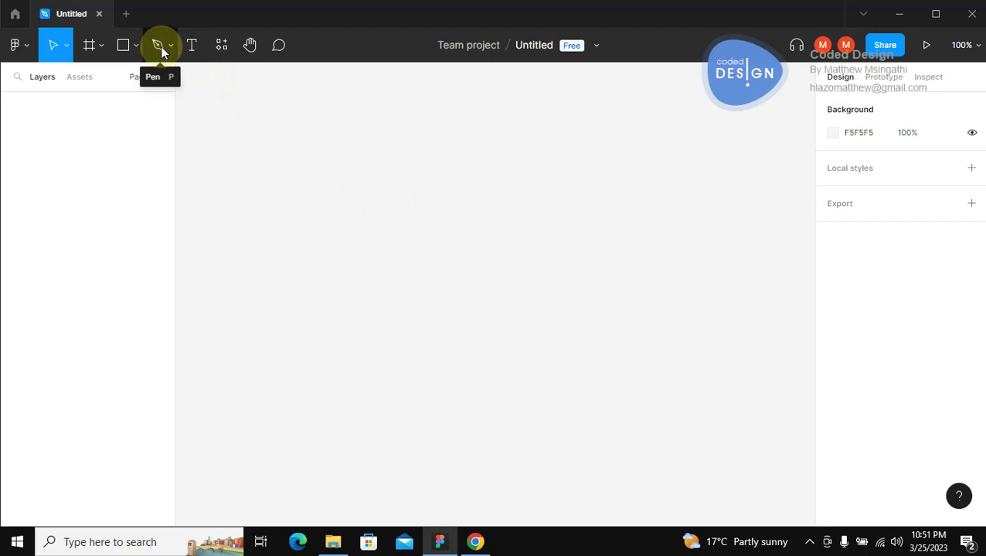
Draw a closed four-point vector path with the Pen, curving its lower-left point
left_click(160, 45)
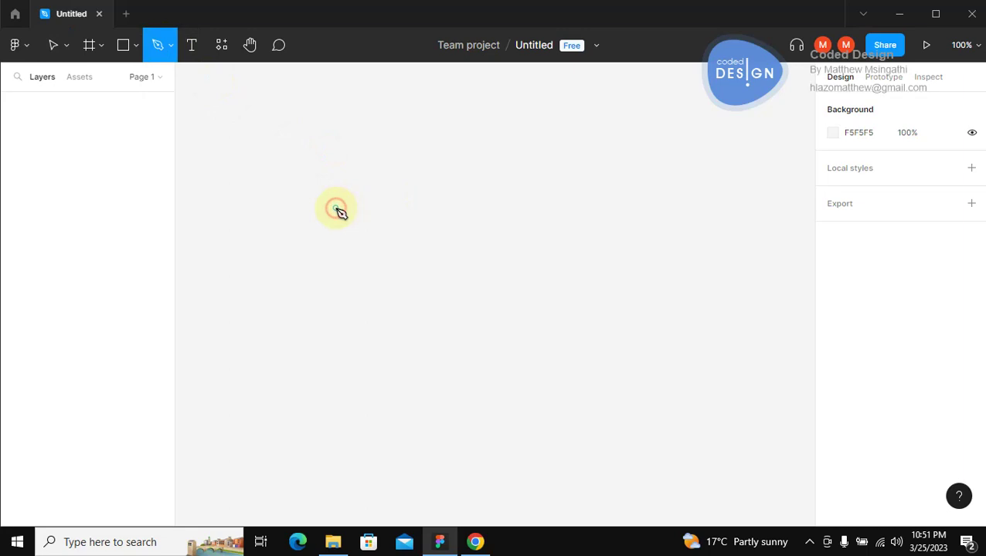
left_click(336, 207)
left_click(509, 130)
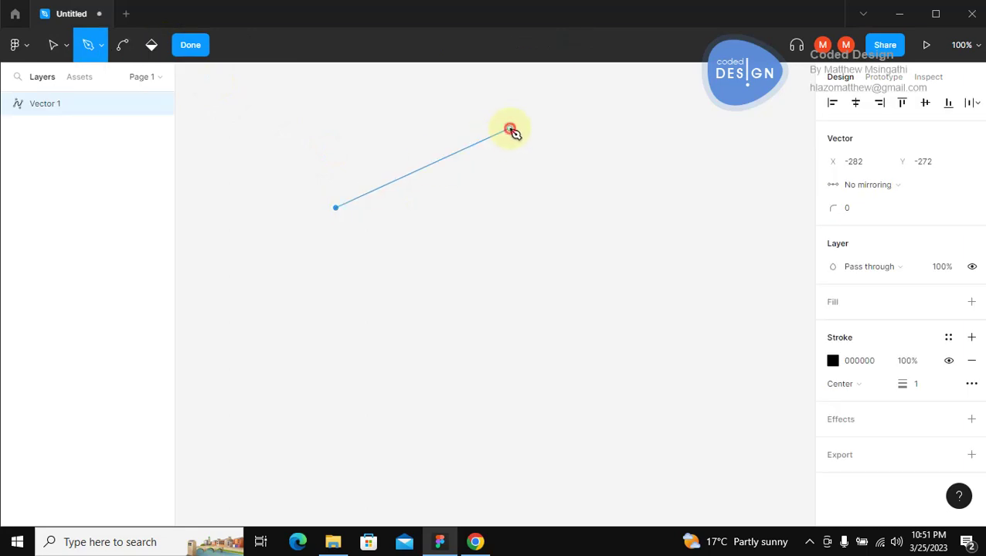
left_click(526, 326)
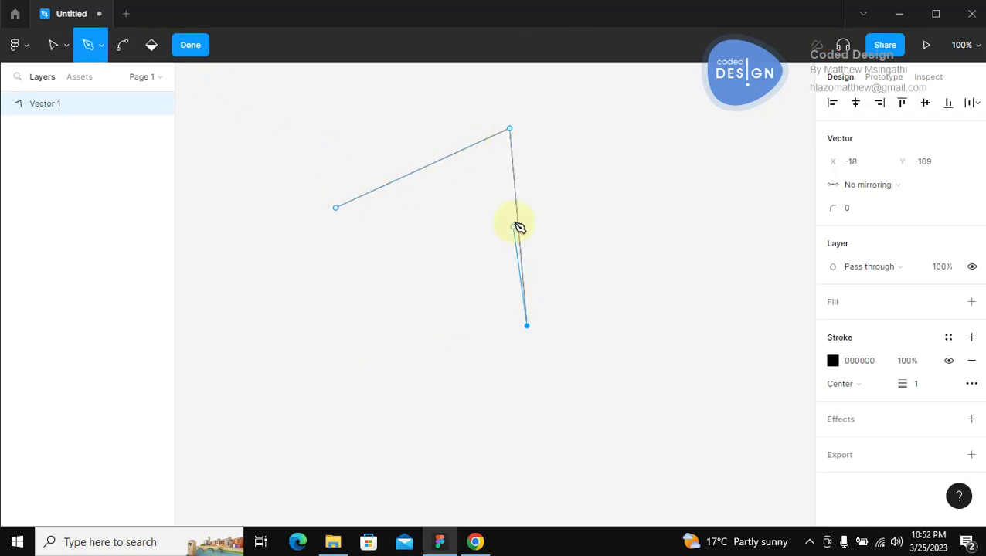
left_click(435, 298)
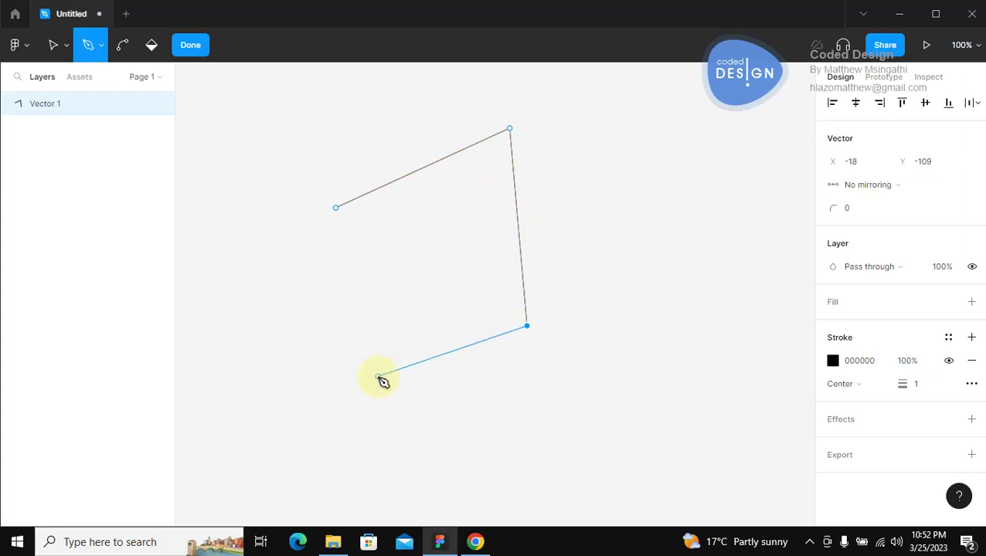
left_click_drag(348, 365, 260, 324)
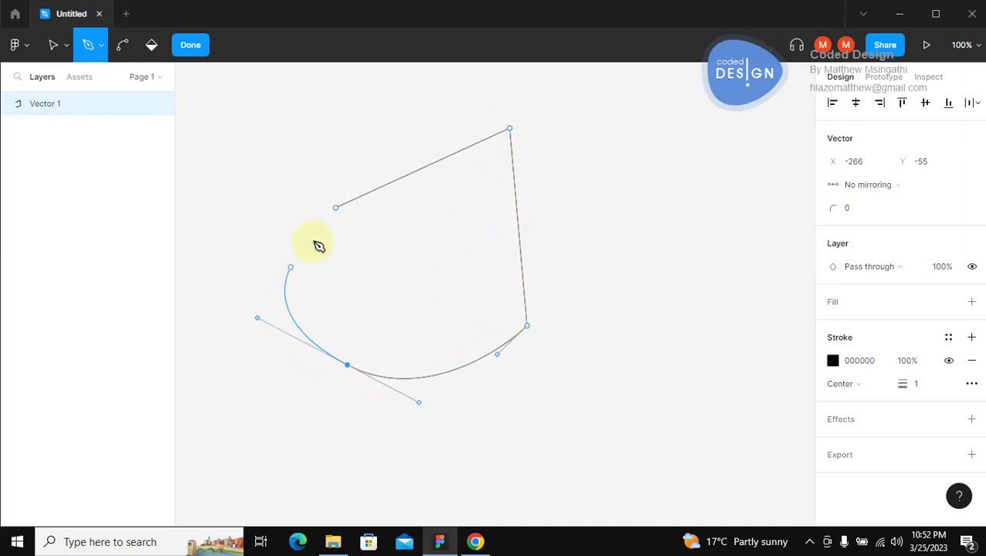
left_click(337, 209)
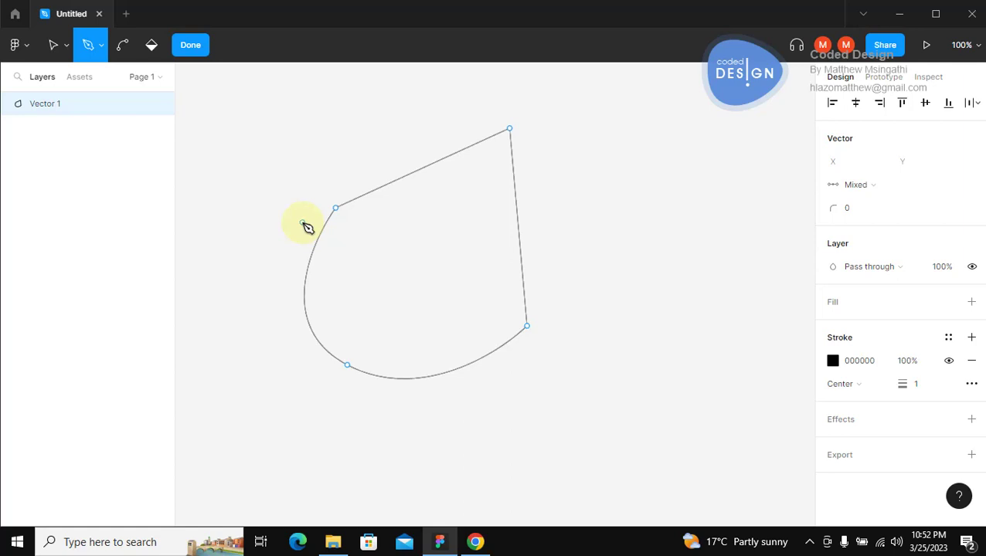
left_click(54, 46)
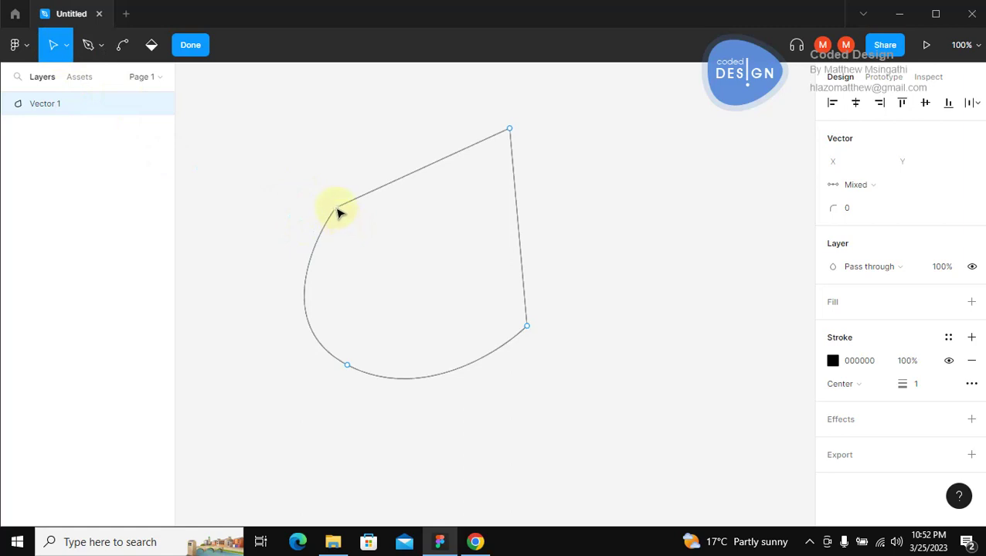
Drag the left point down-right, level the top point with it, and pull the right point up-left
left_click(337, 211)
left_click_drag(337, 211, 369, 239)
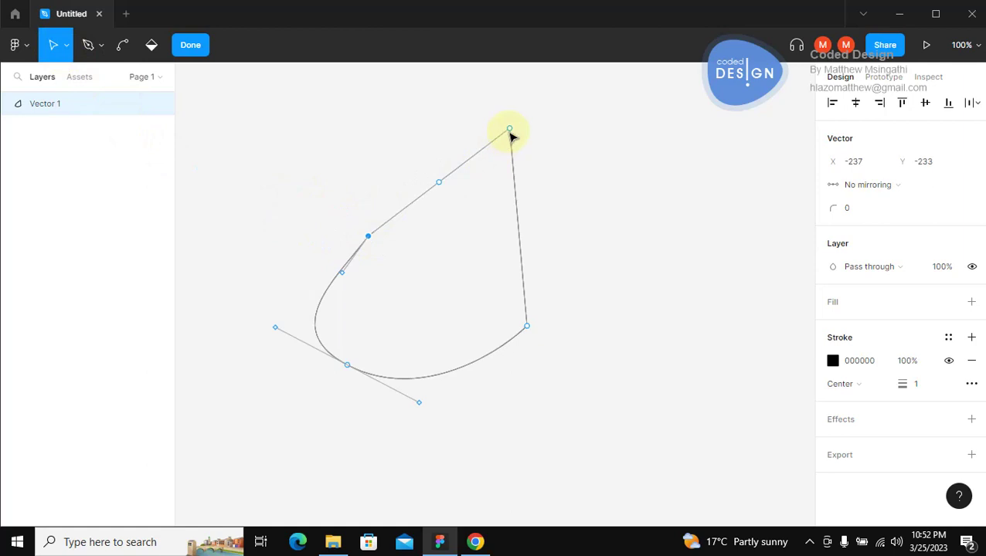
left_click_drag(510, 133, 493, 179)
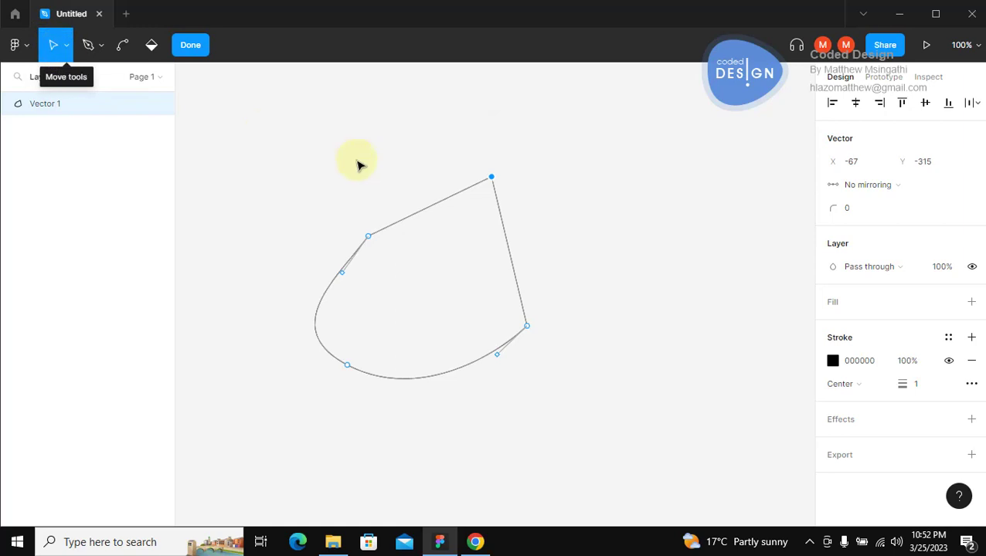
mouse_move(475, 220)
left_mouse_down()
mouse_move(456, 249)
mouse_move(465, 237)
left_mouse_up()
left_click(525, 325)
left_click_drag(526, 325, 479, 298)
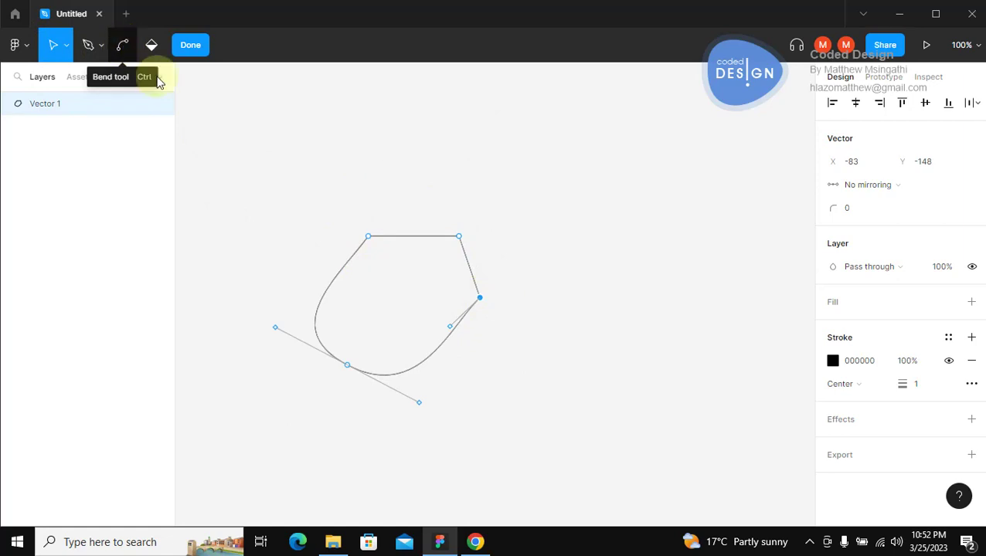
Select the shape's top-right point for corner editing
left_click(440, 211)
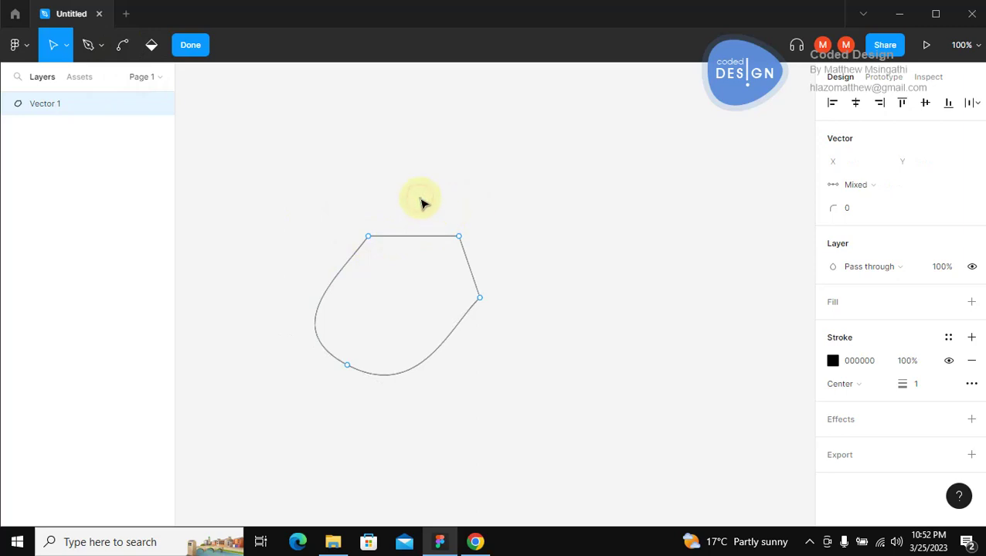
left_click_drag(421, 203, 496, 260)
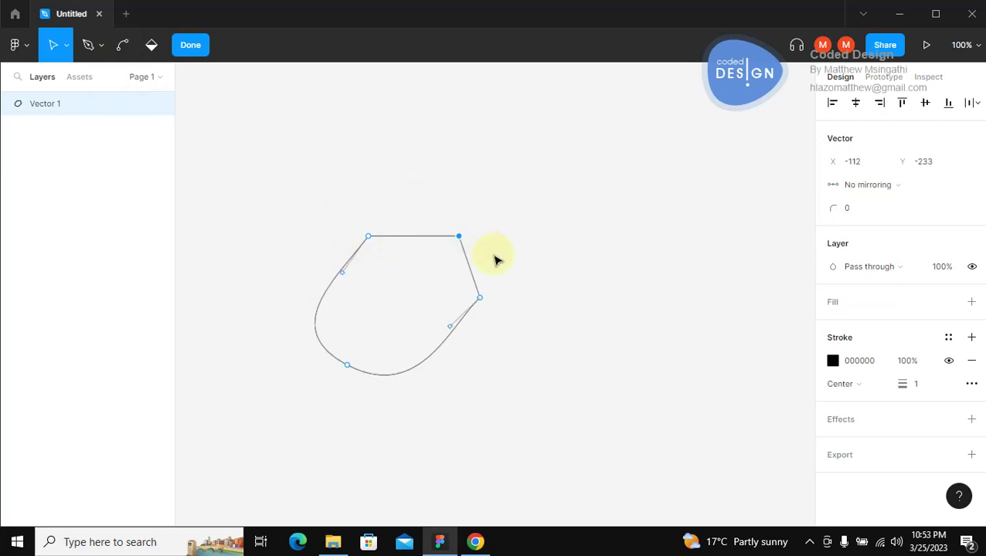
left_click(432, 242)
left_click(459, 236)
left_click(348, 366)
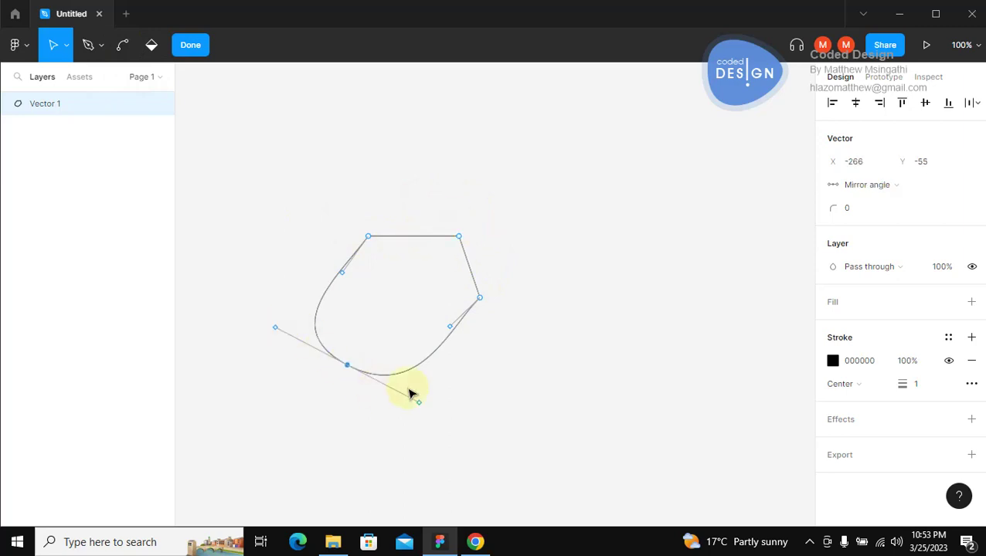
left_click_drag(431, 208, 499, 264)
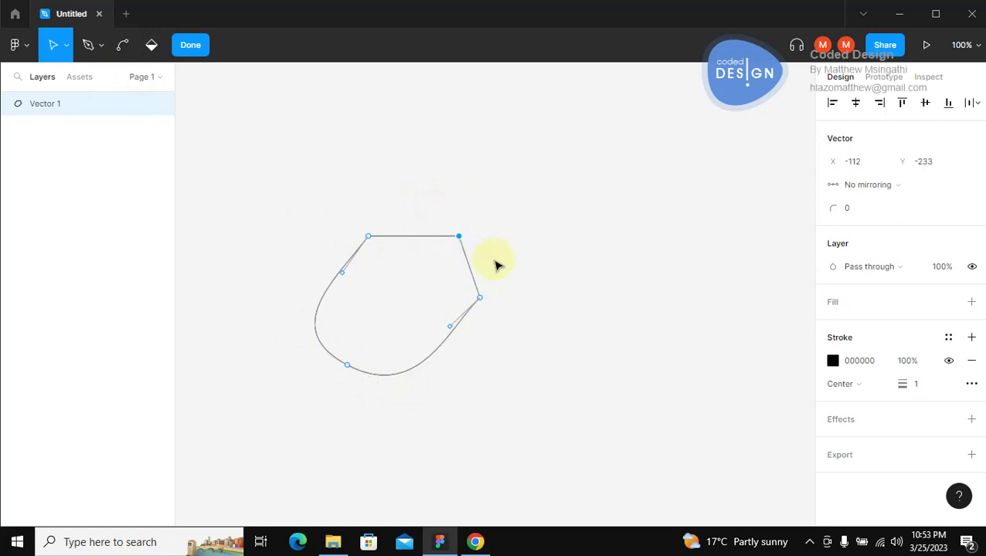
left_click(124, 45)
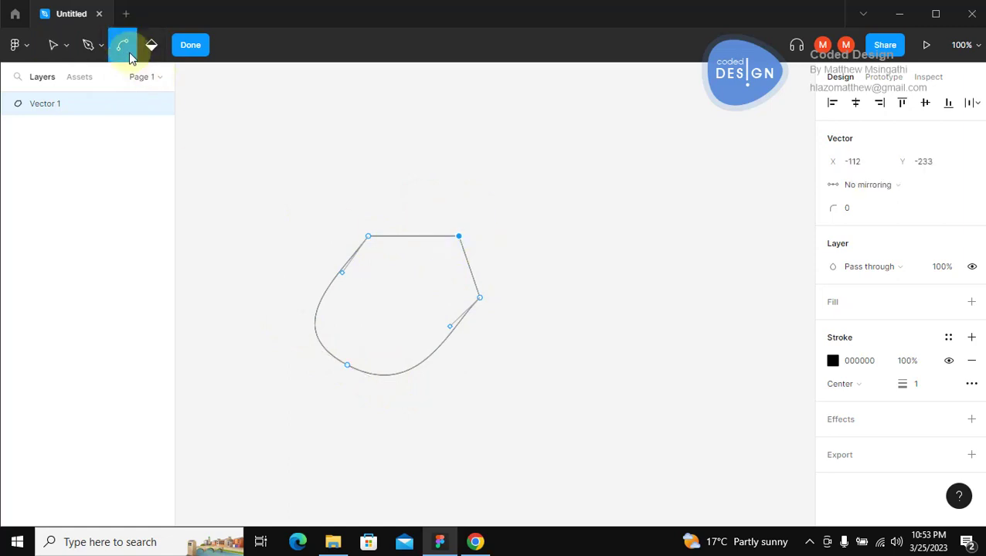
Turn the top-right point into a sharp corner without curve handles
mouse_move(457, 236)
left_mouse_down()
mouse_move(438, 260)
mouse_move(462, 246)
left_mouse_up()
left_click(459, 236)
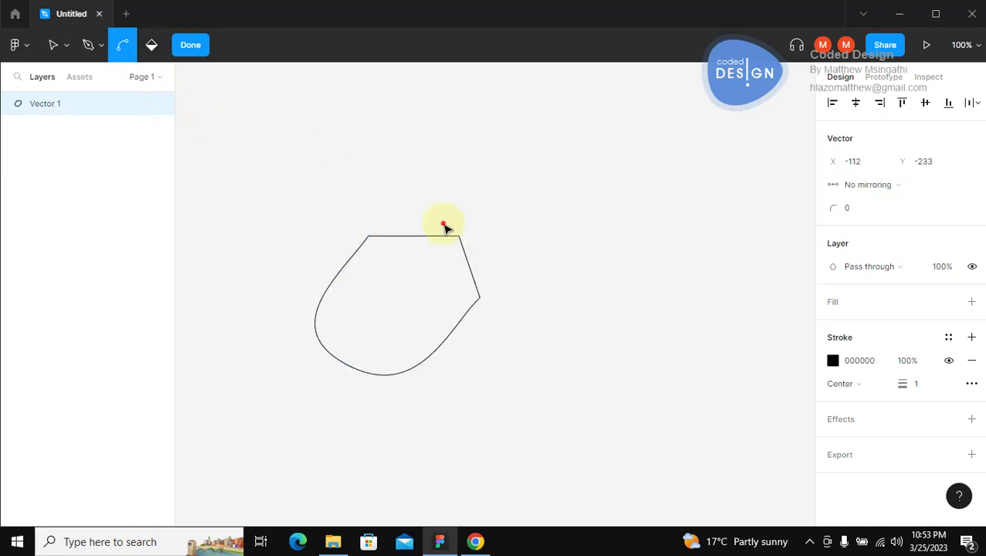
left_click(292, 176)
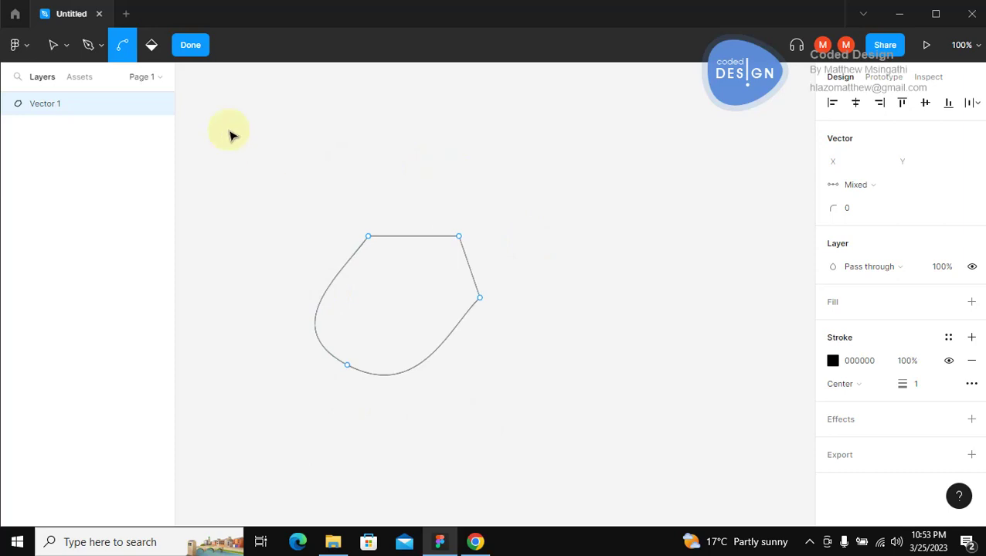
Switch between the Pen and Move tools and bring up the drawing modes list
left_click(90, 49)
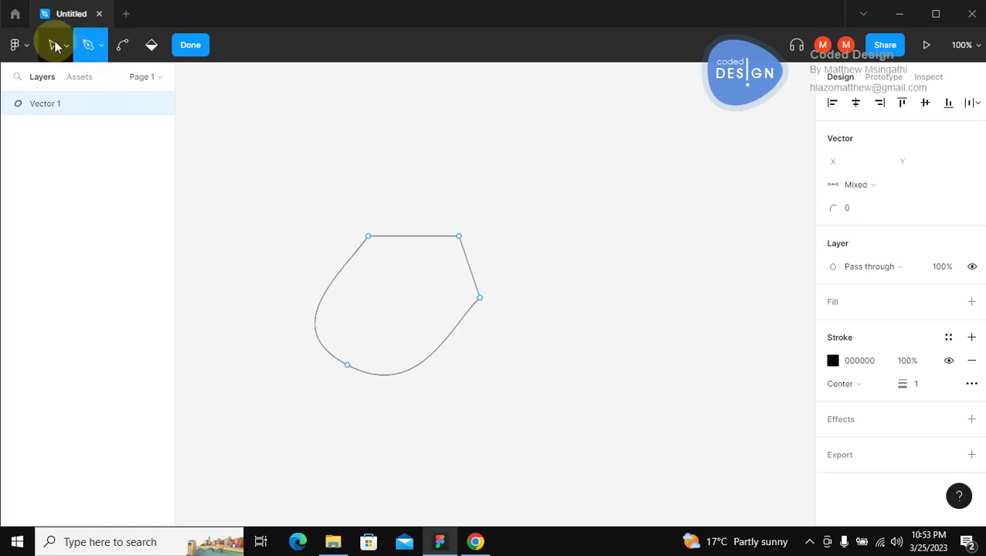
left_click(54, 45)
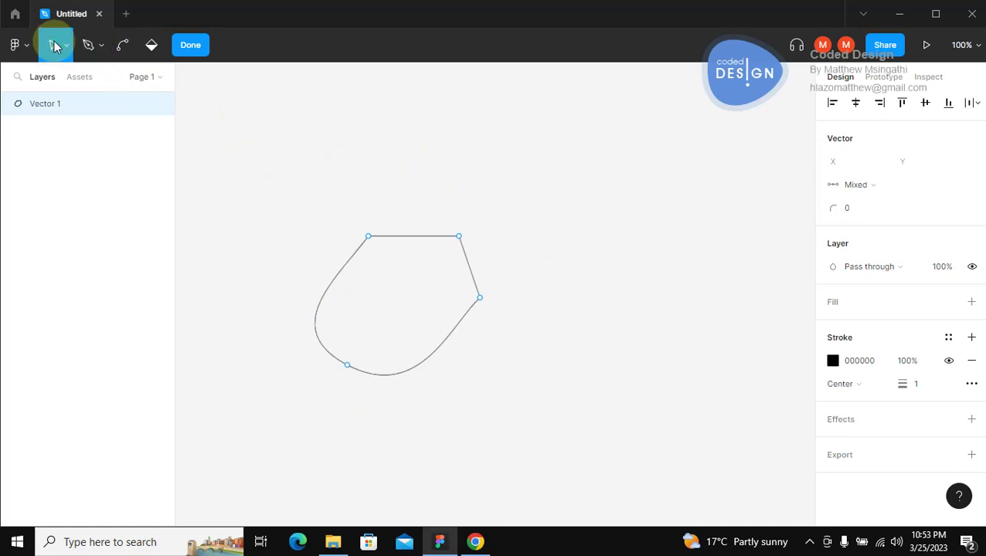
left_click(101, 51)
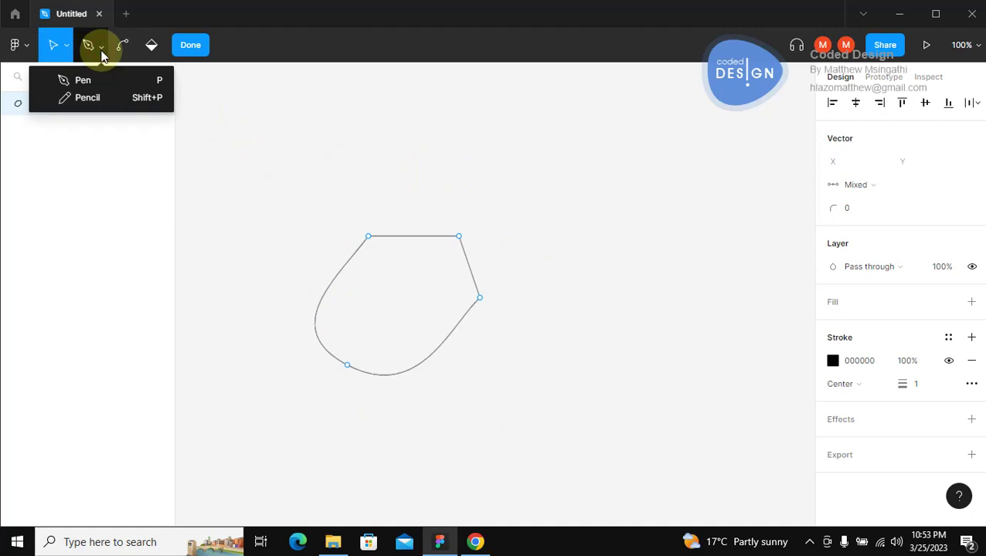
Try the Pencil, Pen, Rectangle and Text tools in turn
left_click(71, 99)
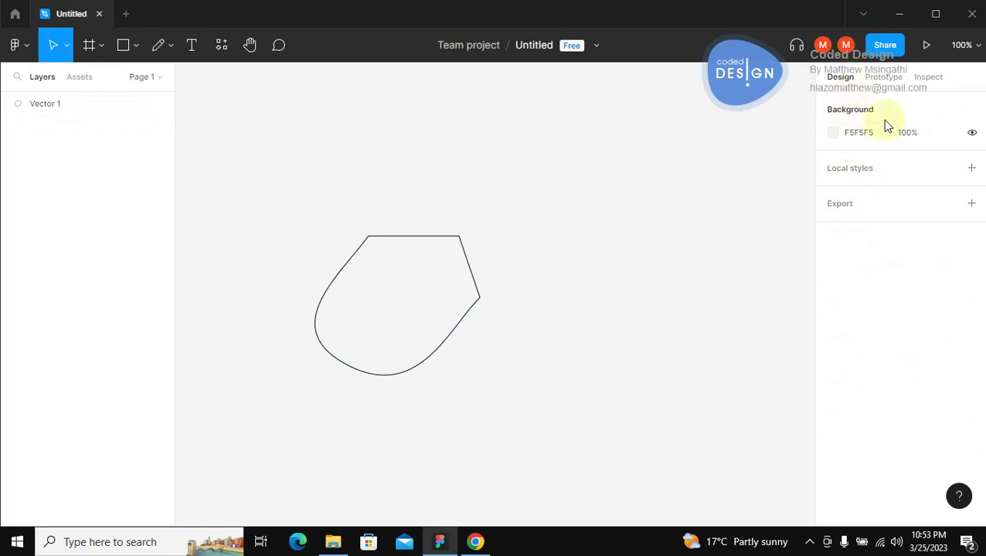
left_click(172, 51)
left_click(151, 78)
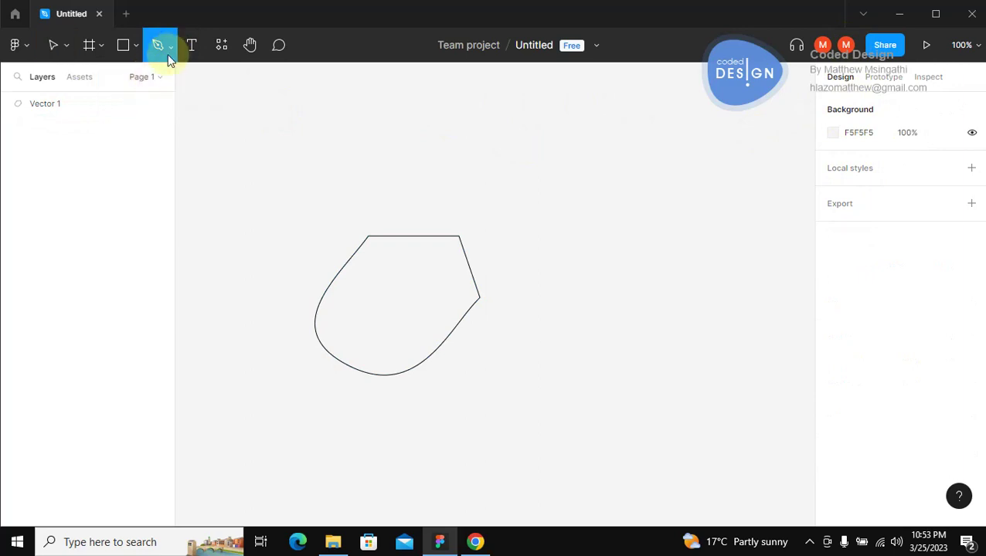
left_click(172, 50)
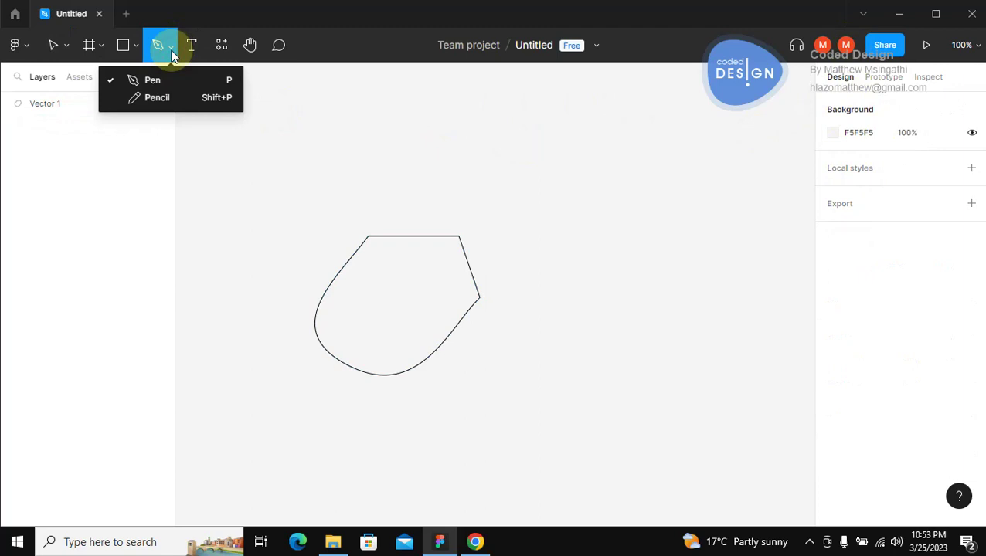
left_click(123, 48)
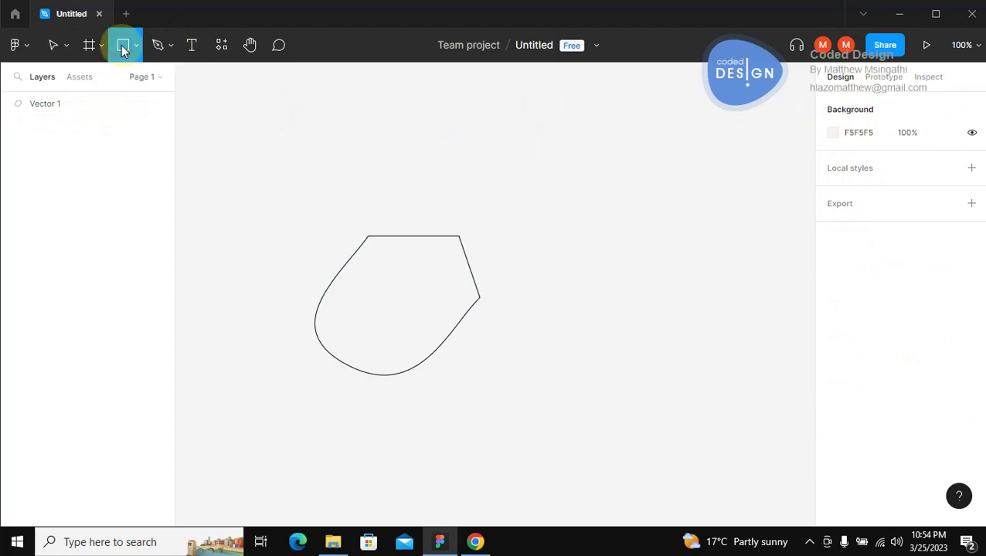
left_click(191, 48)
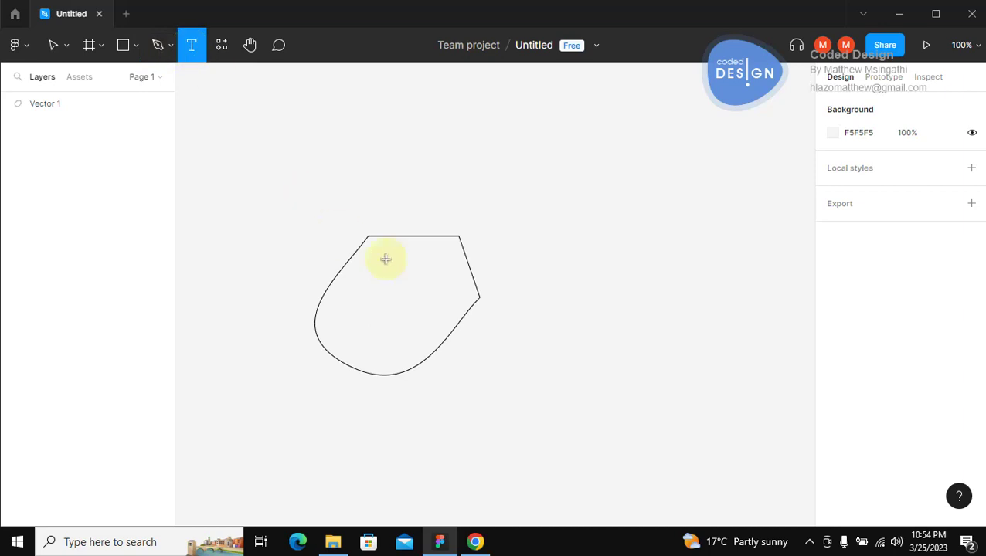
Switch to Pencil once more, then settle back on the Pen tool
left_click(169, 44)
left_click(140, 80)
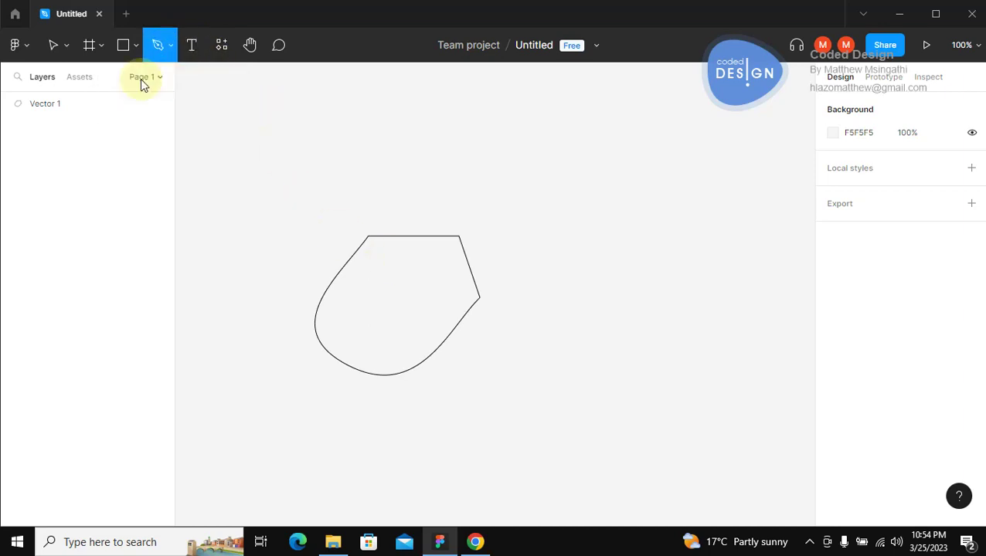
left_click(173, 45)
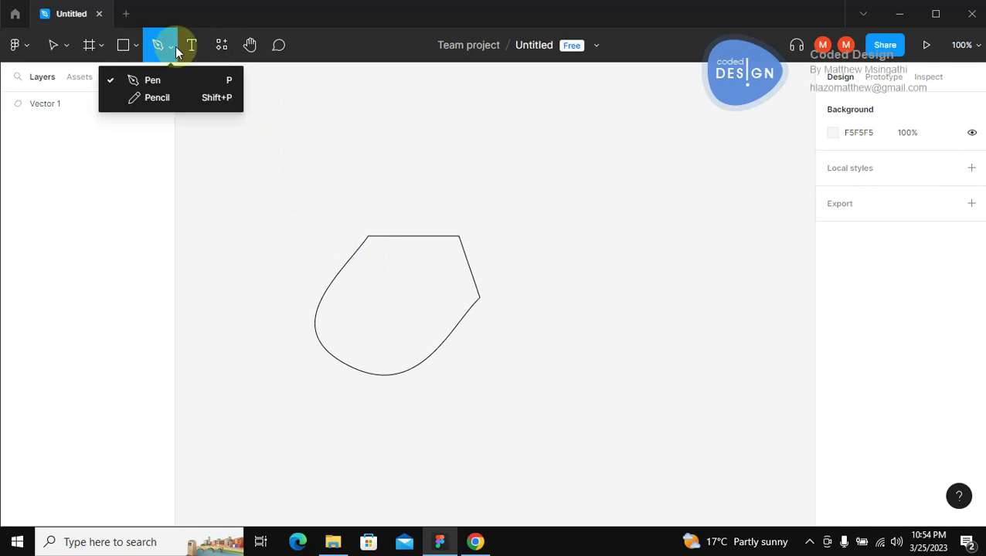
left_click(143, 99)
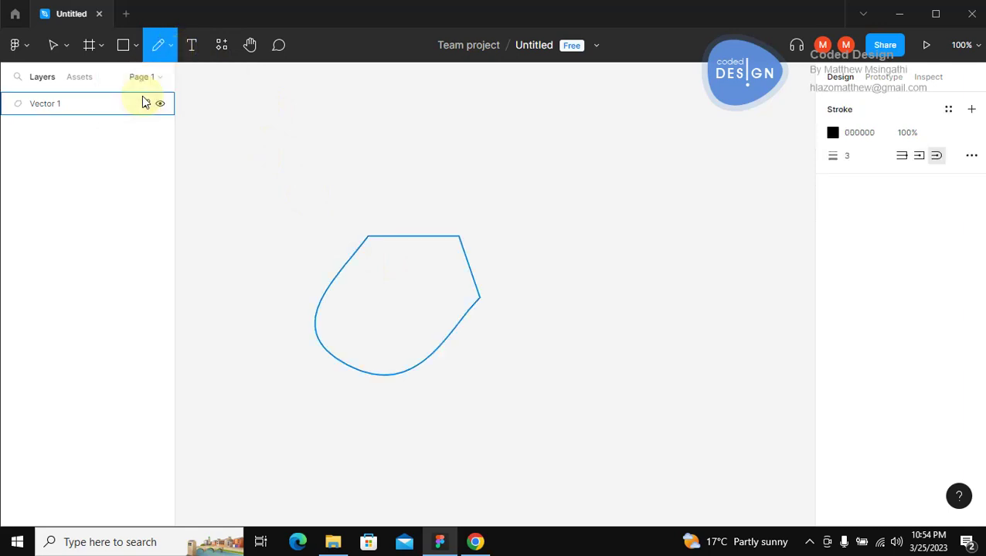
left_click(171, 45)
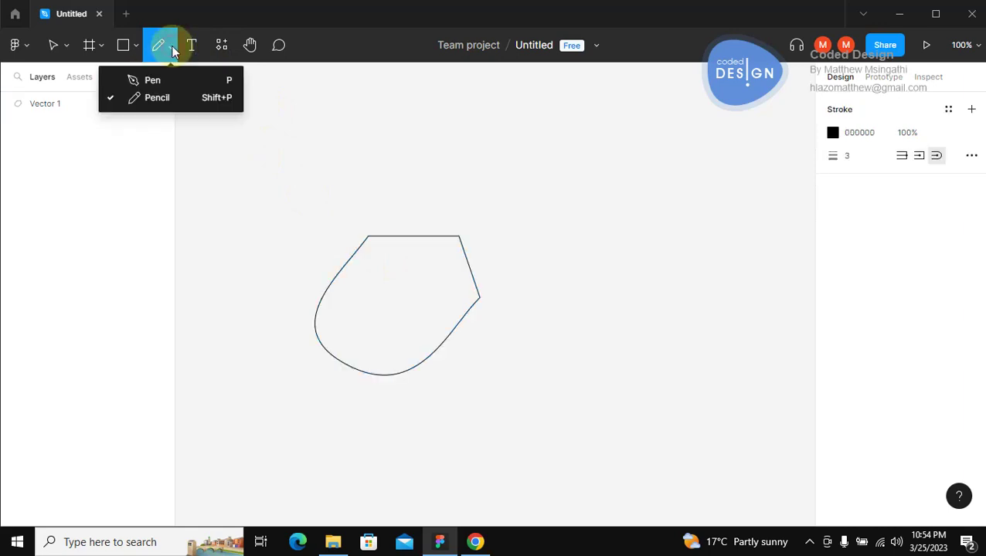
left_click(149, 82)
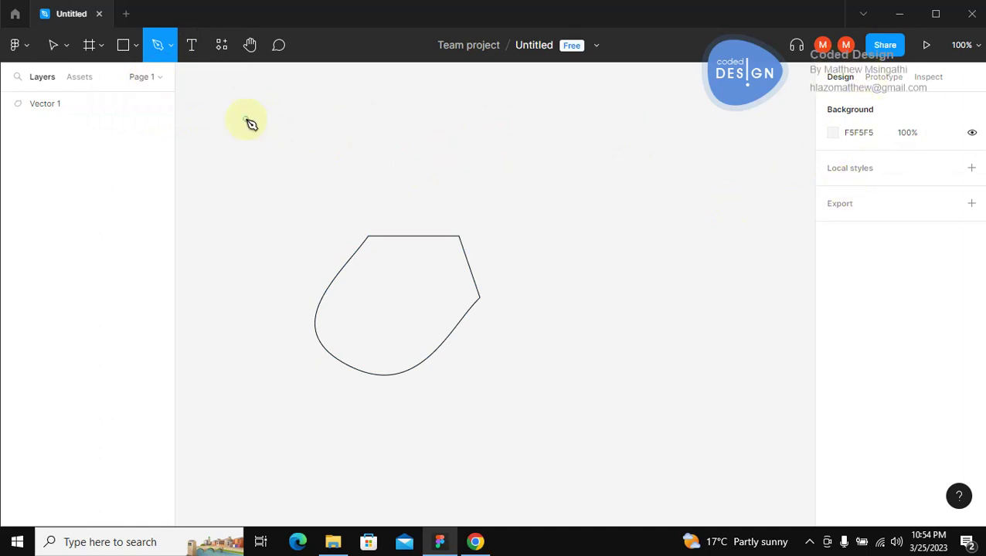
Move Vector 1 down and to the left with the Move tool
left_click(55, 46)
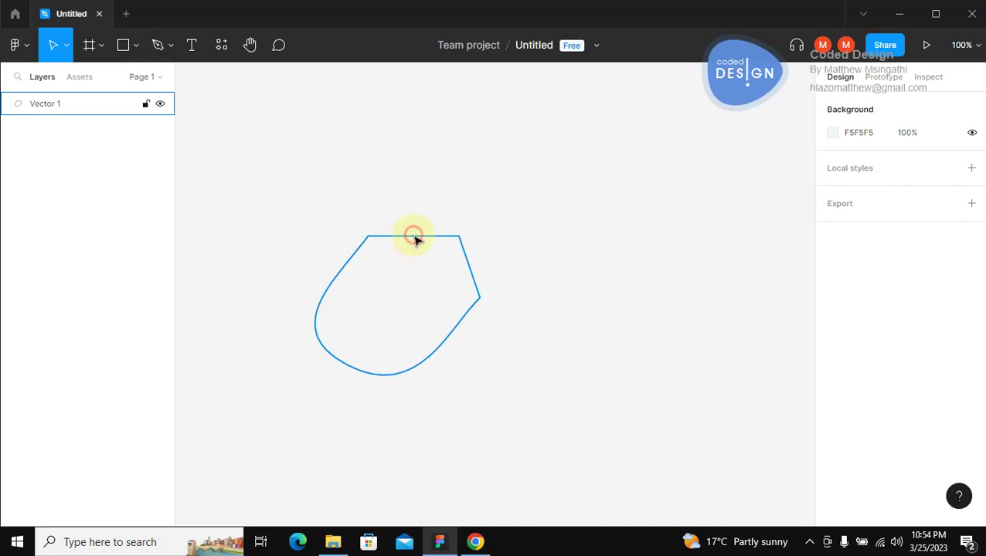
left_click_drag(414, 239, 395, 302)
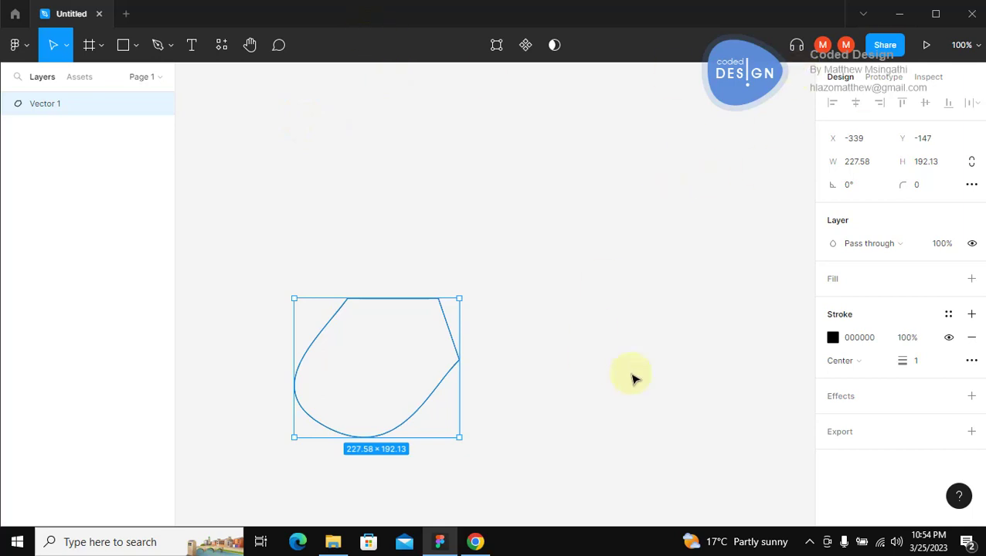
Switch to the Figma file in Chrome and select Vector 1
left_click(475, 541)
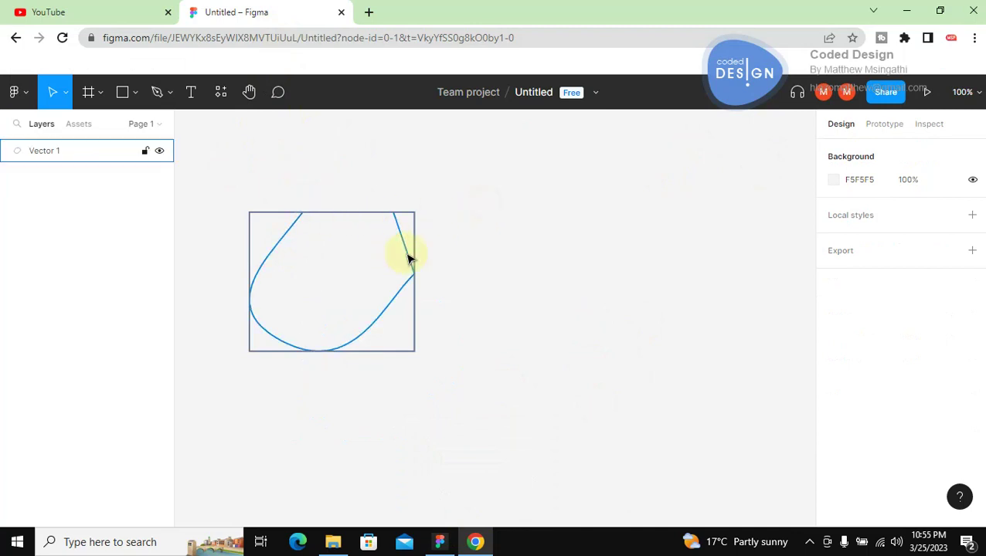
left_click(362, 202)
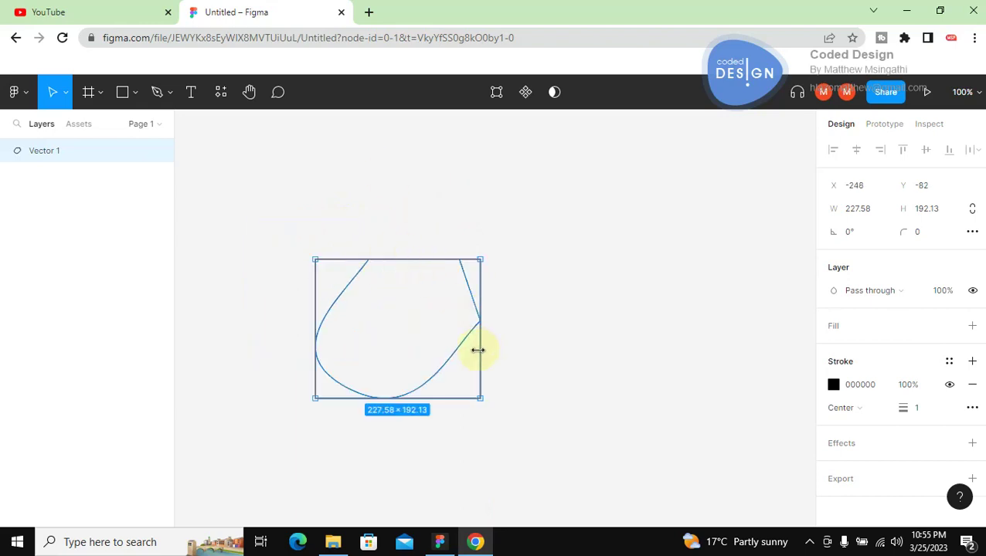
Back in the desktop app, type 'Test' into a new text box above the shape
left_click(440, 545)
left_click(339, 232)
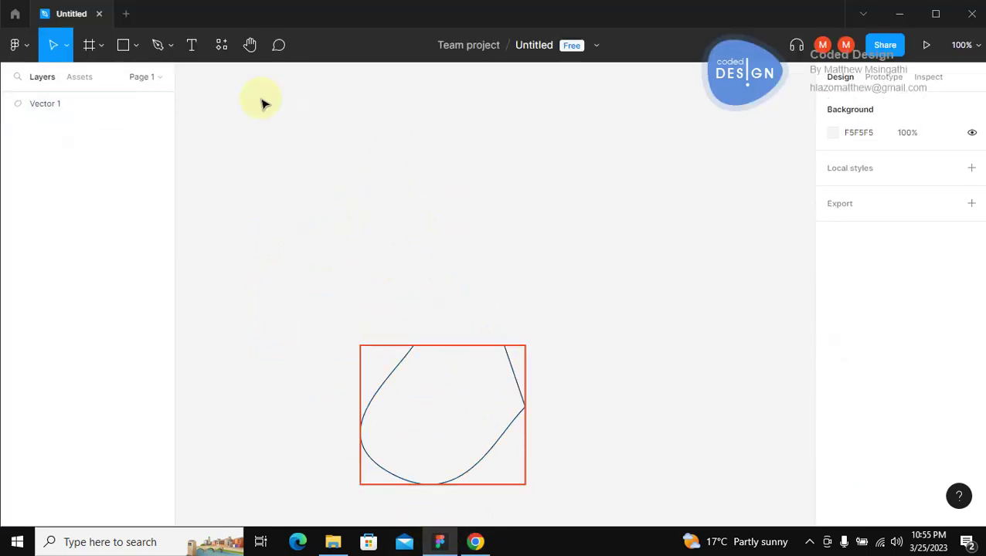
left_click(192, 45)
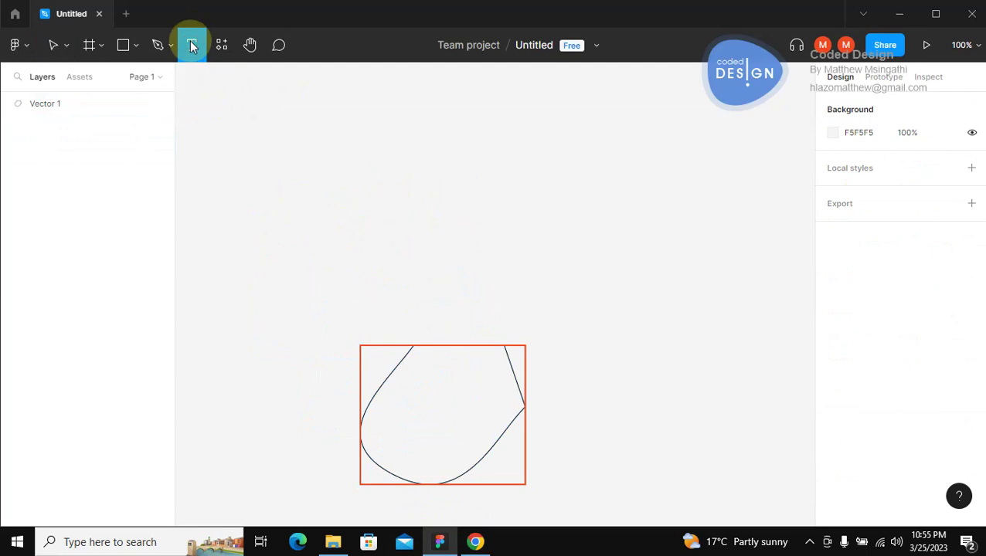
left_click(323, 219)
left_click(322, 219)
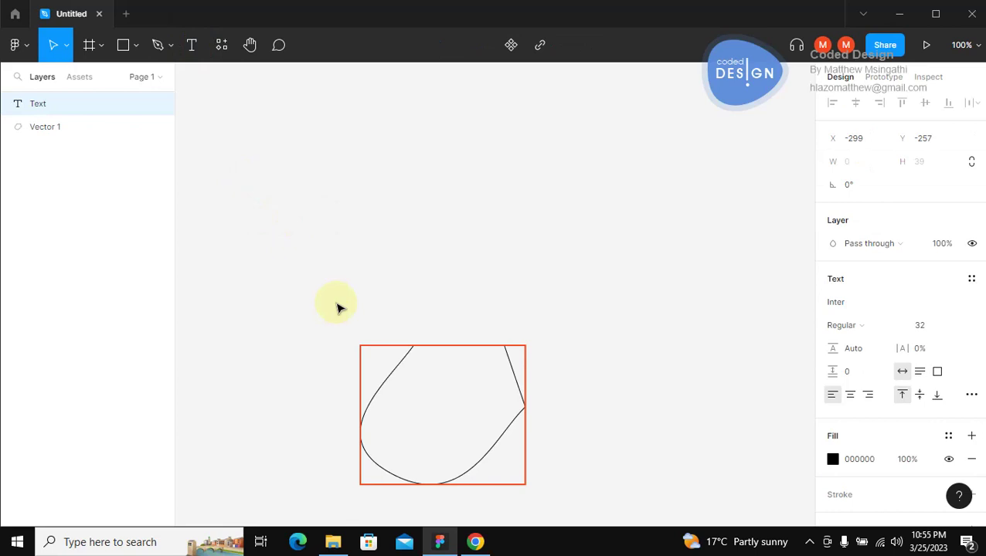
type("Test")
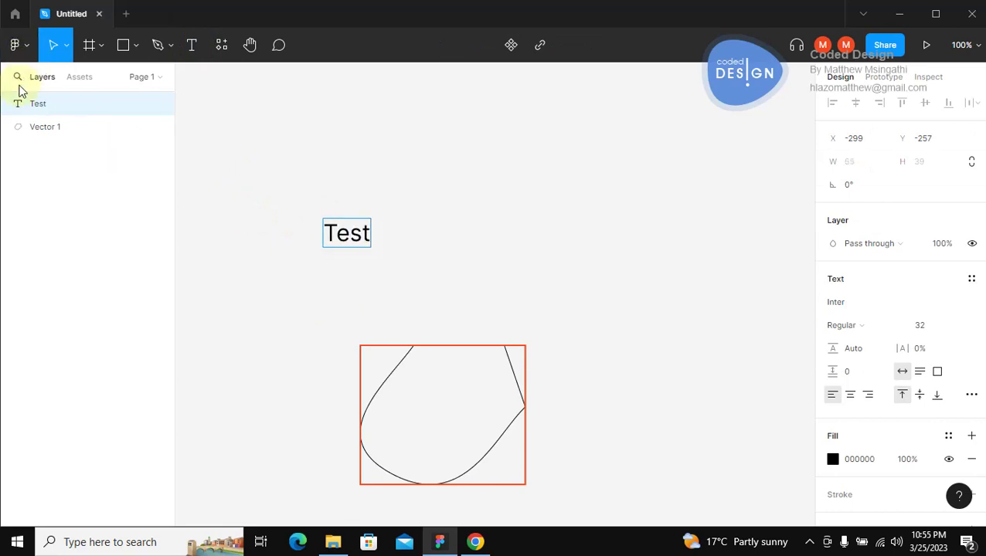
Resize the text box to 141×69 and move it higher up
left_click(242, 143)
left_click(340, 235)
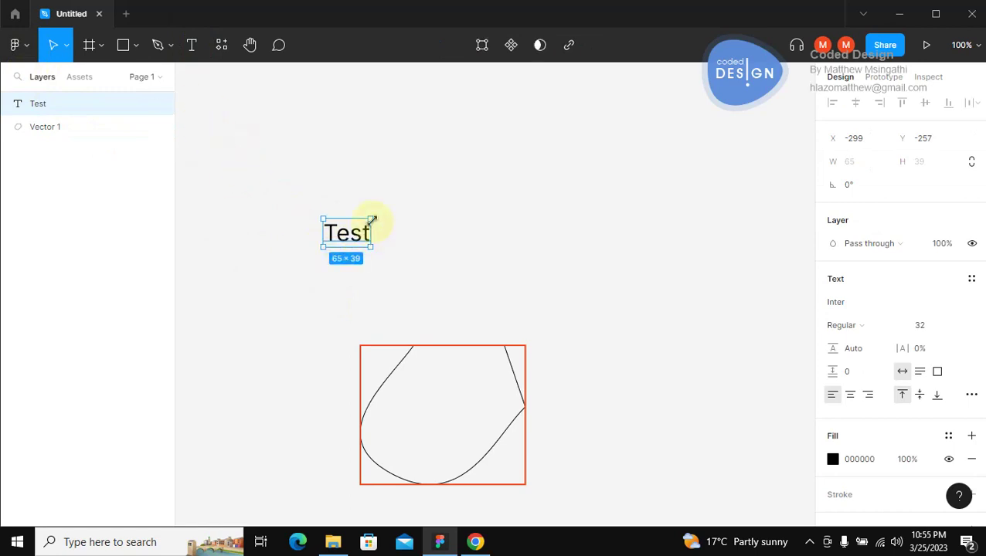
left_click_drag(371, 220, 425, 198)
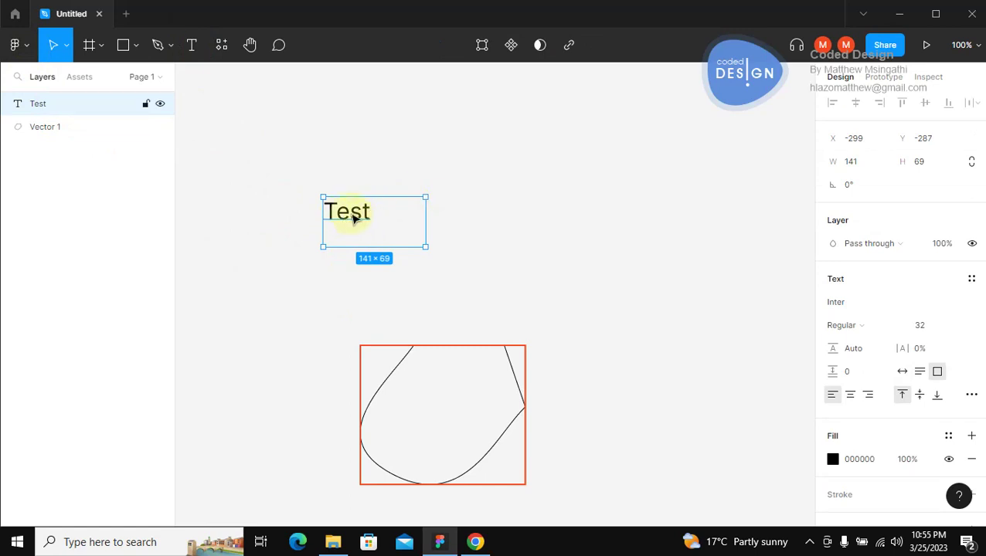
left_click_drag(352, 216, 356, 159)
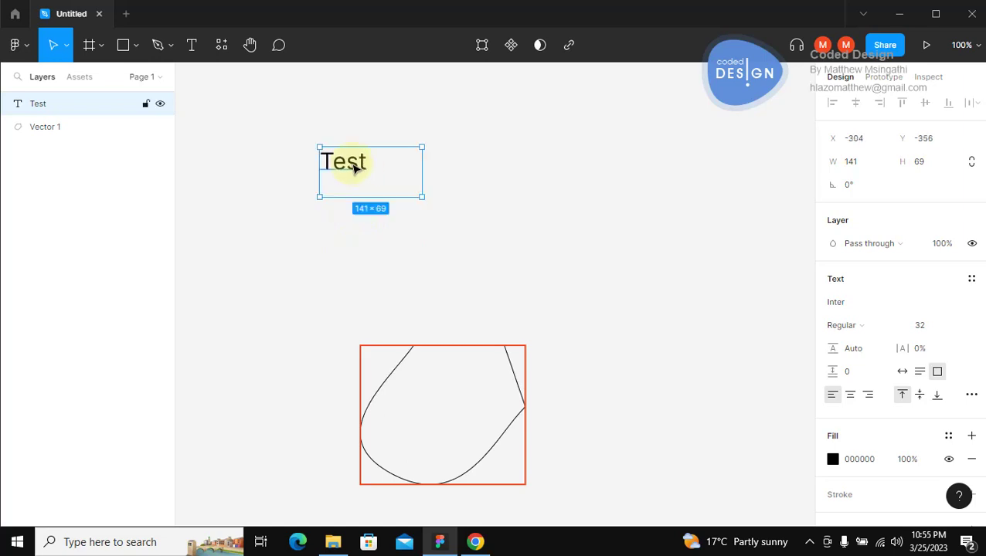
Change the text from 'Test' to 'Text'
double_click(360, 165)
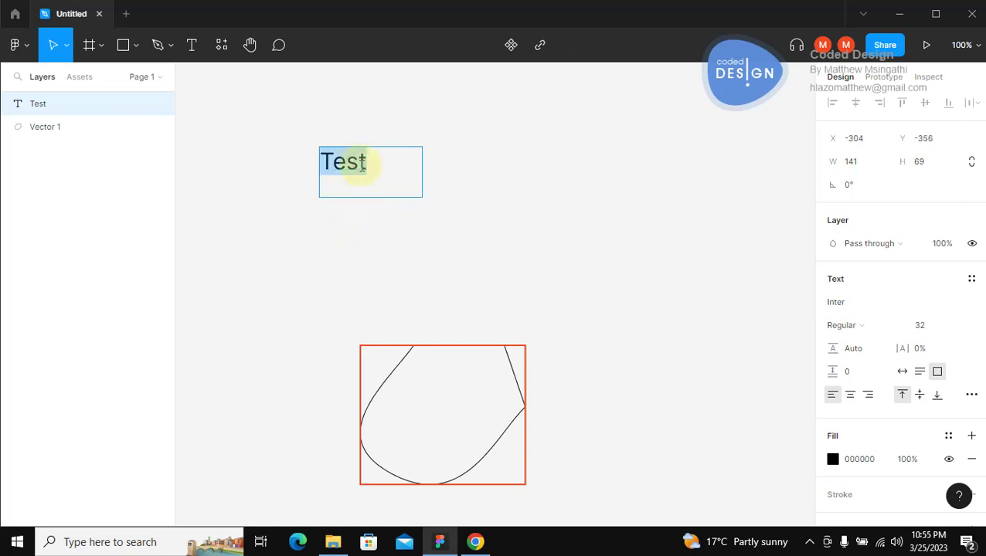
type("Te")
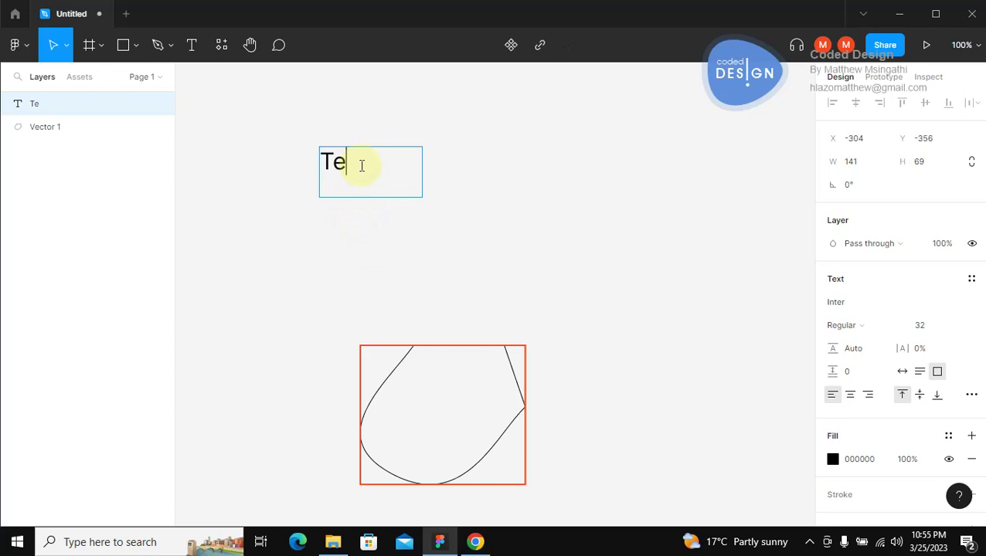
type("xt")
key("Escape")
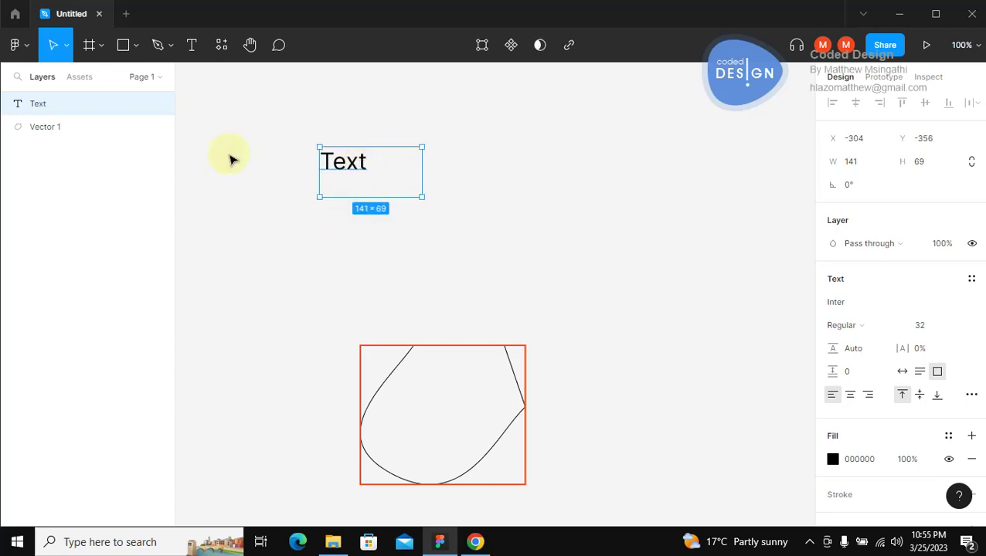
left_click(249, 45)
left_click_drag(284, 128, 312, 121)
left_click_drag(368, 244, 340, 242)
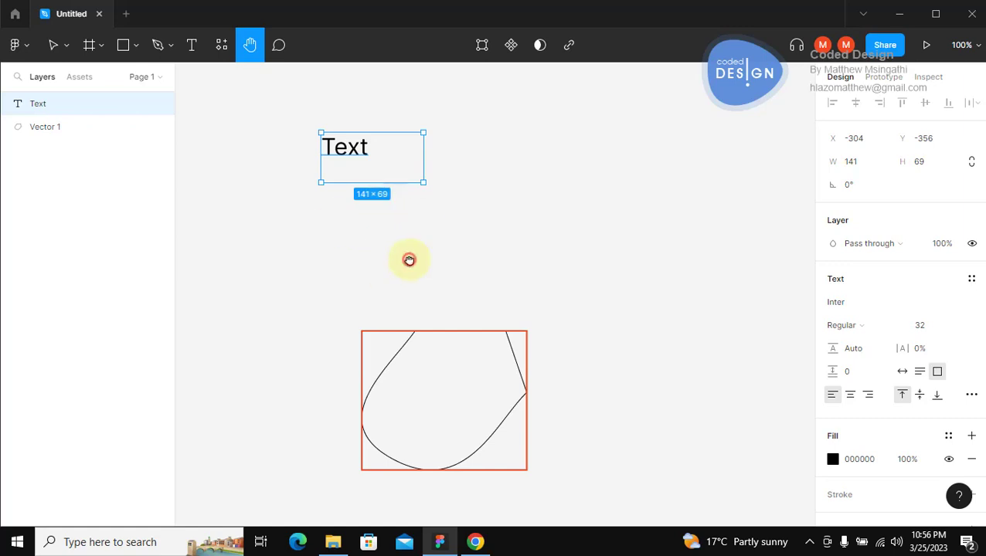
mouse_move(407, 257)
left_mouse_down()
mouse_move(449, 244)
mouse_move(410, 242)
left_mouse_up()
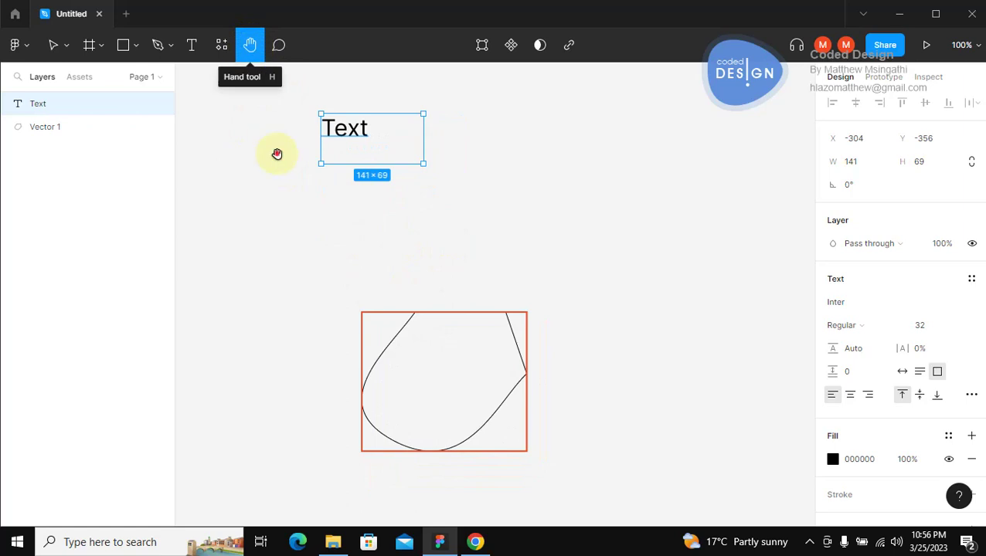
left_click_drag(310, 238, 395, 377)
left_click_drag(491, 333, 322, 180)
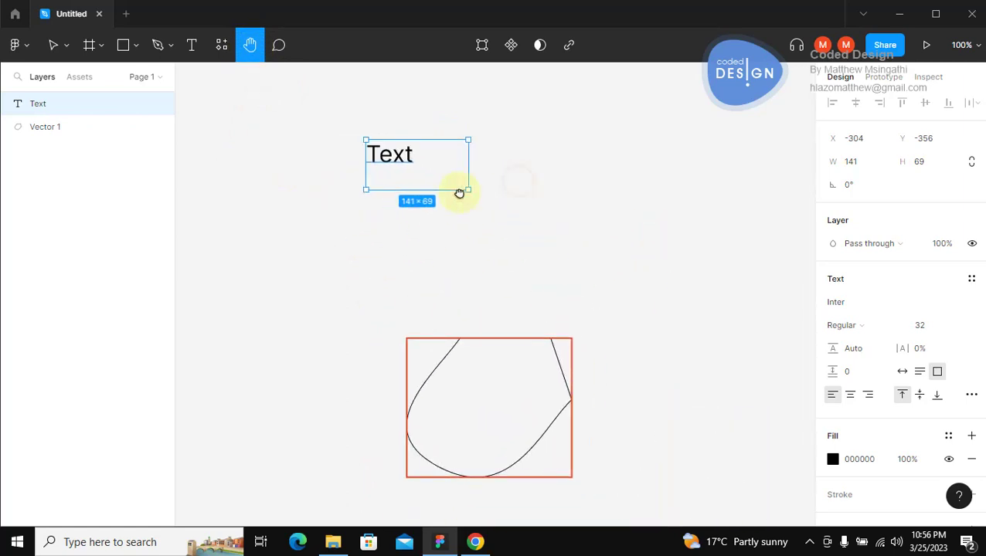
scroll(493, 184, "right", 3)
scroll(498, 188, "up", 2)
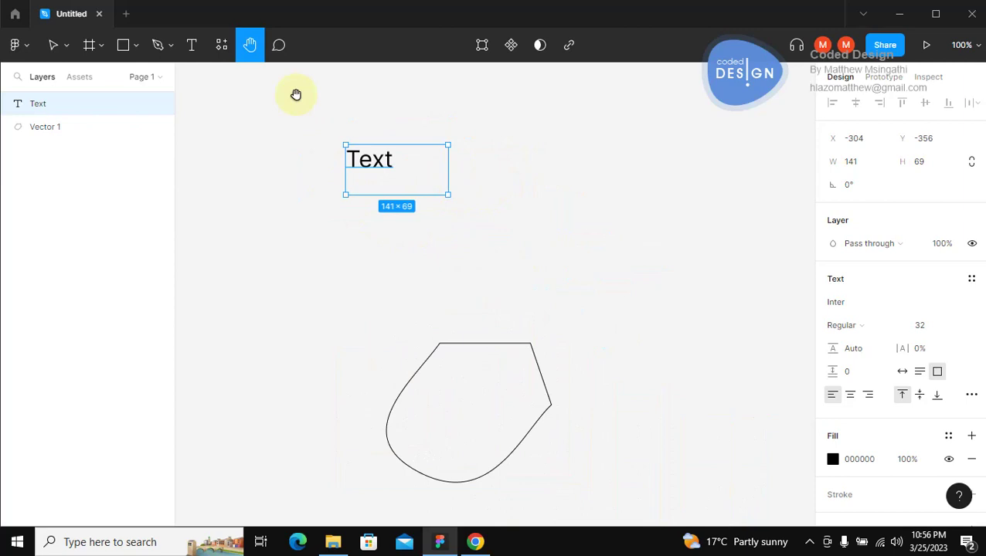
left_click(102, 48)
Open and close the frame-type options, then return to the selection tool
left_click(89, 46)
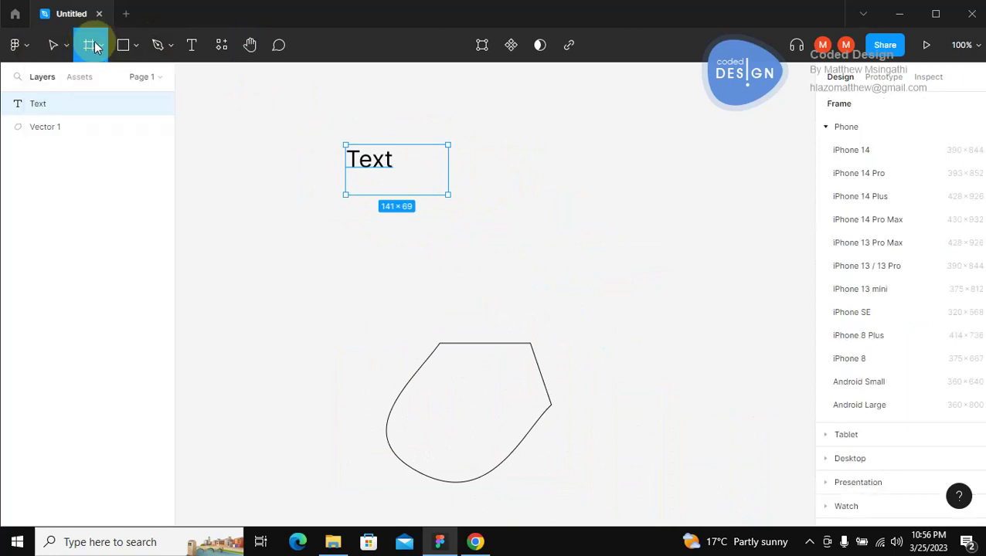
left_click(105, 44)
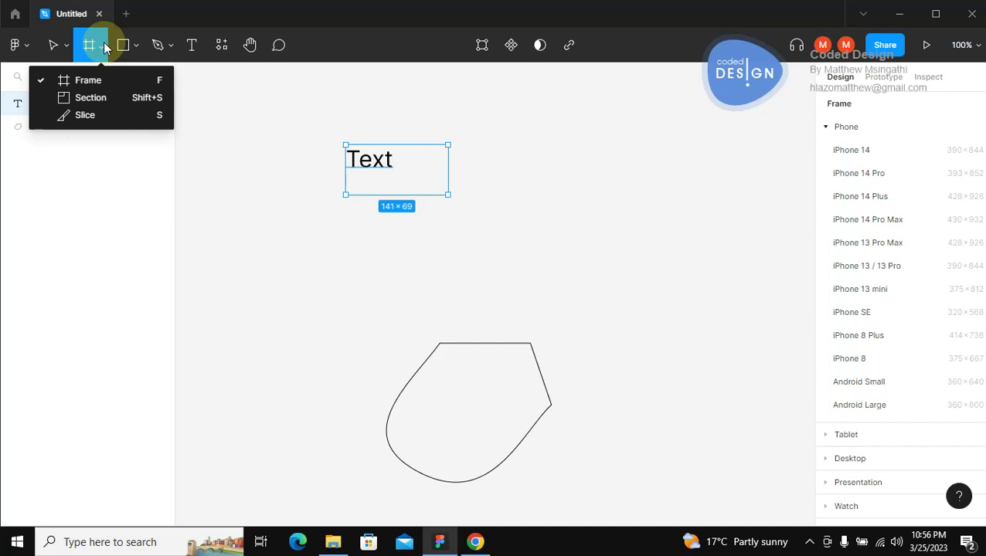
left_click(99, 45)
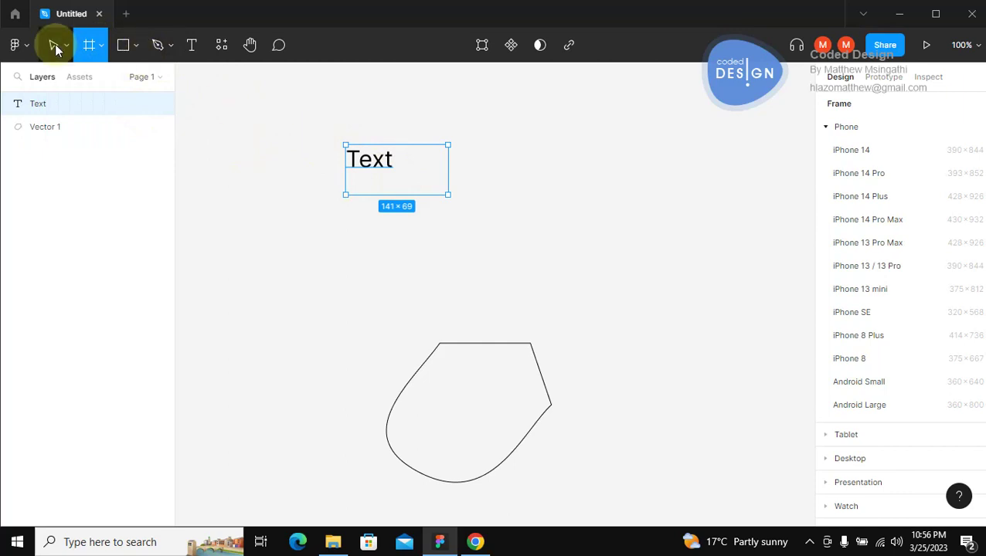
key("v")
Delete the Text box and then the curved vector shape
left_click_drag(296, 127, 517, 263)
key("Delete")
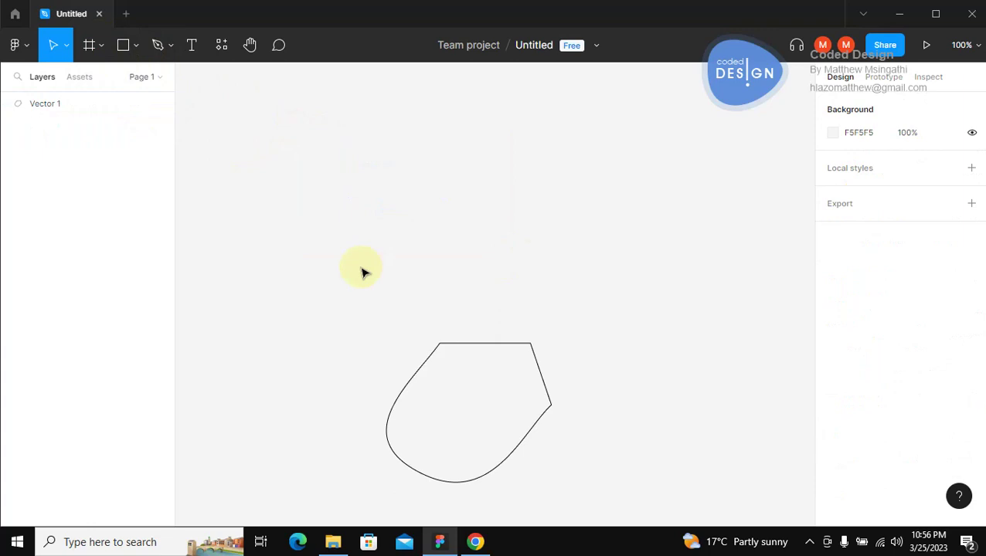
left_click_drag(361, 269, 547, 416)
key("Delete")
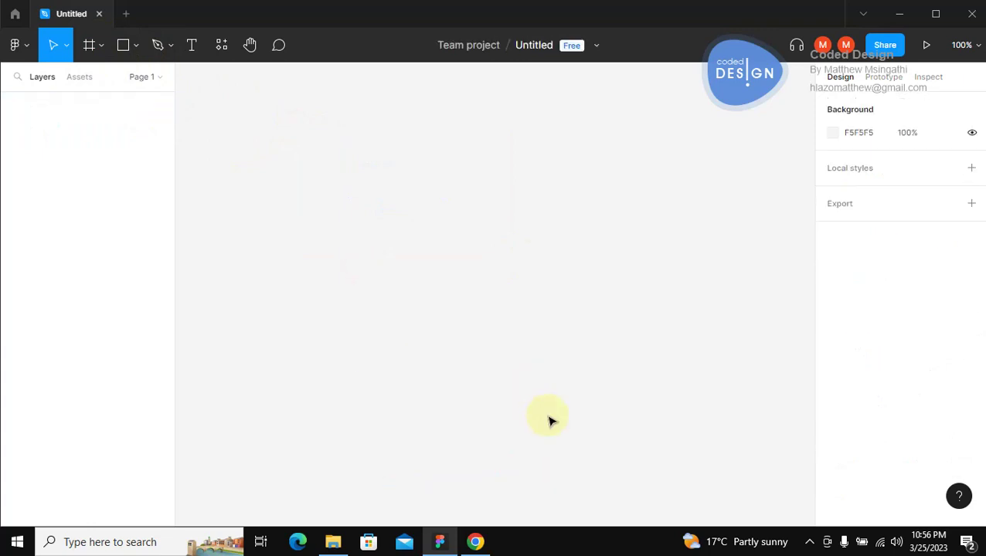
left_click(139, 51)
Draw a 741×57 rectangle bar near the canvas top and open its fill colour picker
left_click(139, 51)
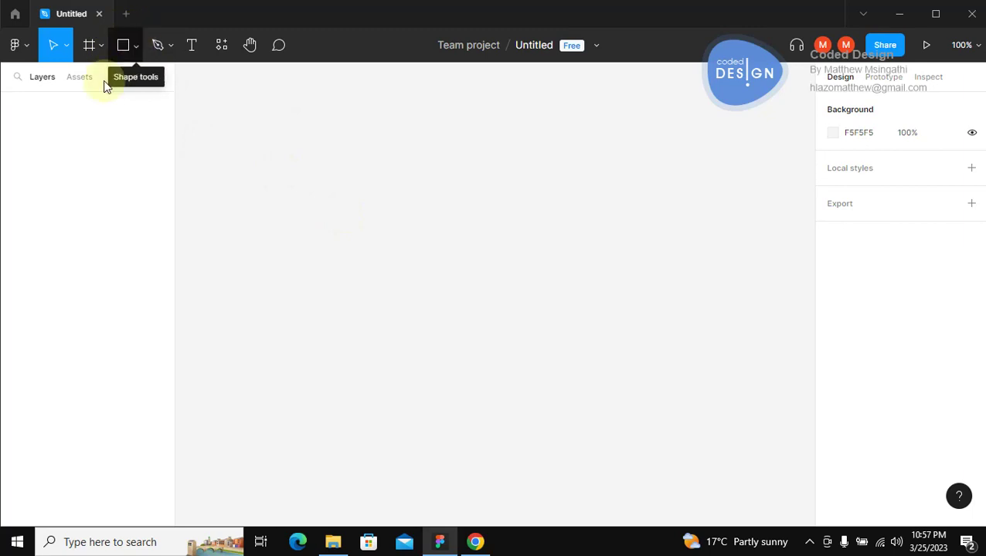
left_click(136, 48)
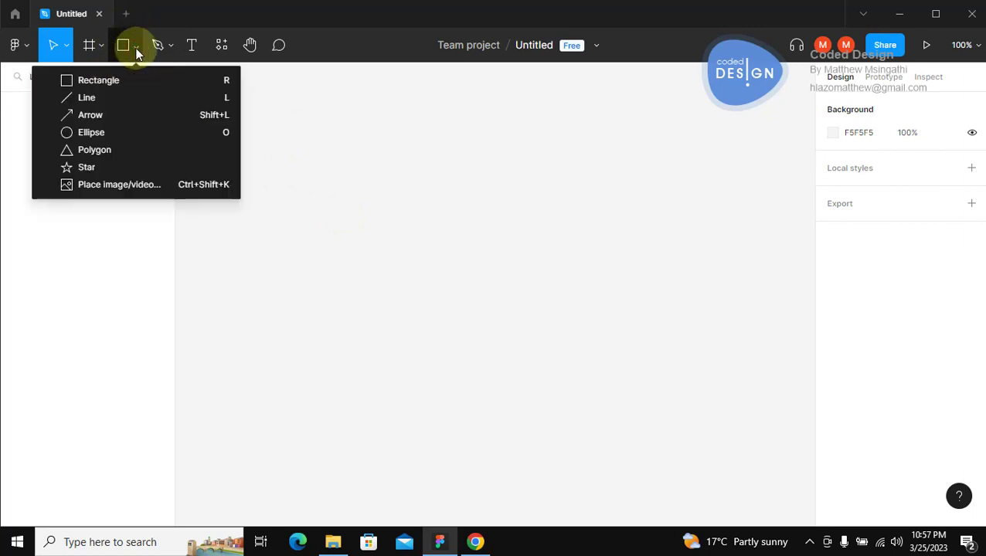
left_click(98, 80)
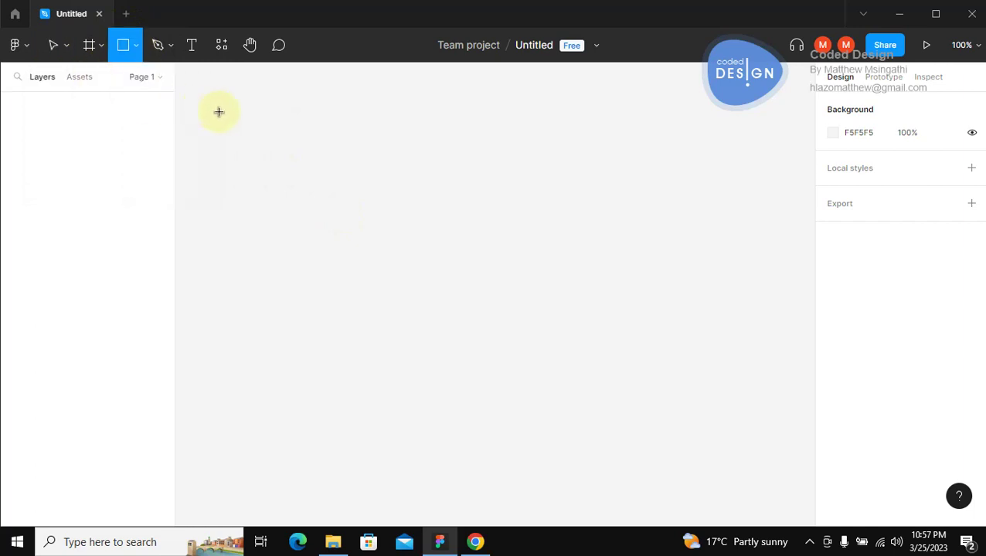
mouse_move(228, 112)
left_mouse_down()
mouse_move(471, 154)
mouse_move(625, 166)
mouse_move(764, 152)
left_mouse_up()
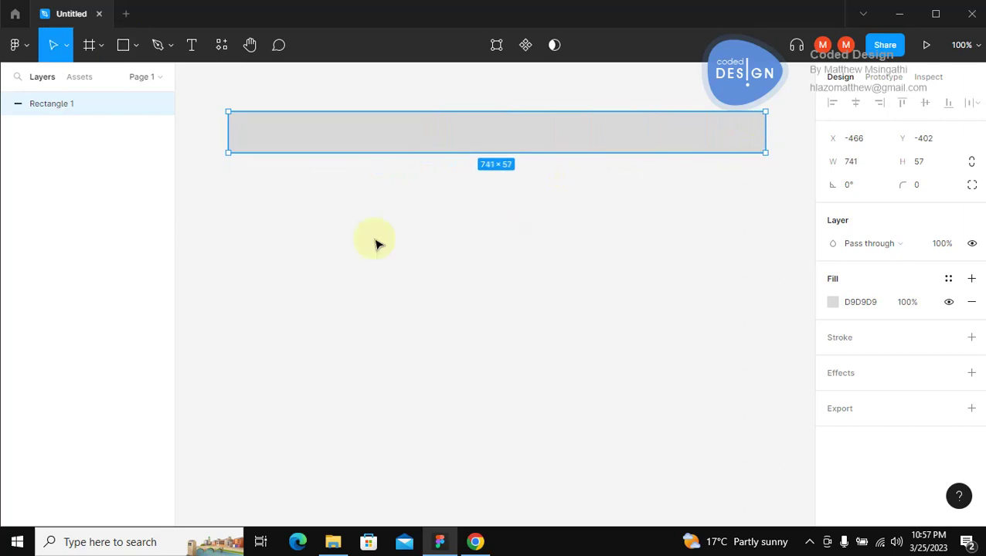
left_click(348, 234)
left_click(294, 140)
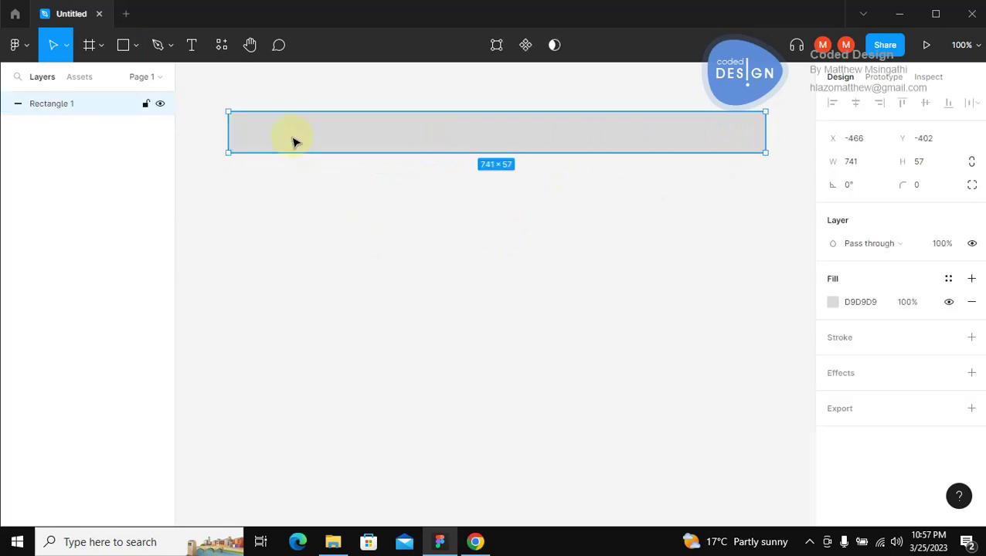
left_click(833, 302)
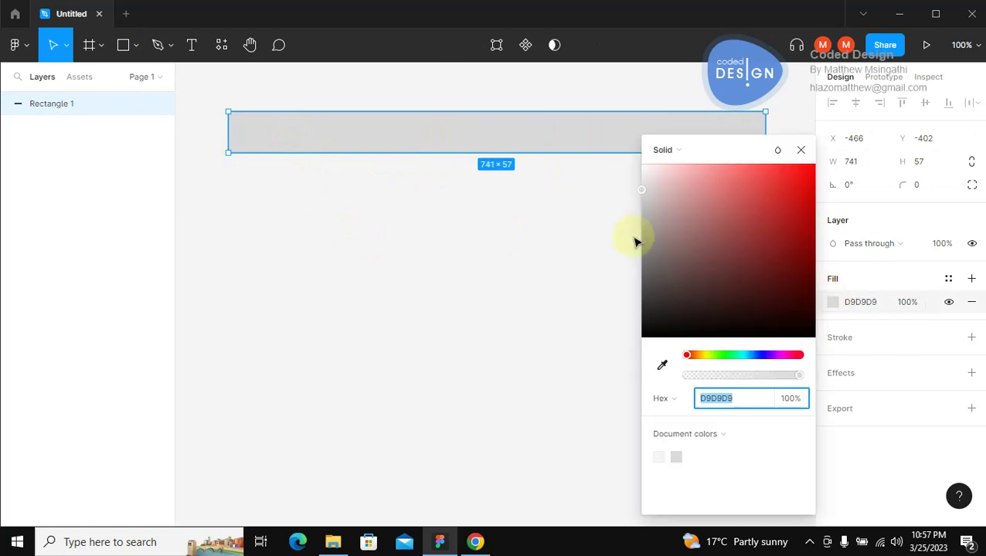
Set Rectangle 1's fill to navy 323E6B
left_click_drag(662, 222, 669, 204)
left_click(735, 265)
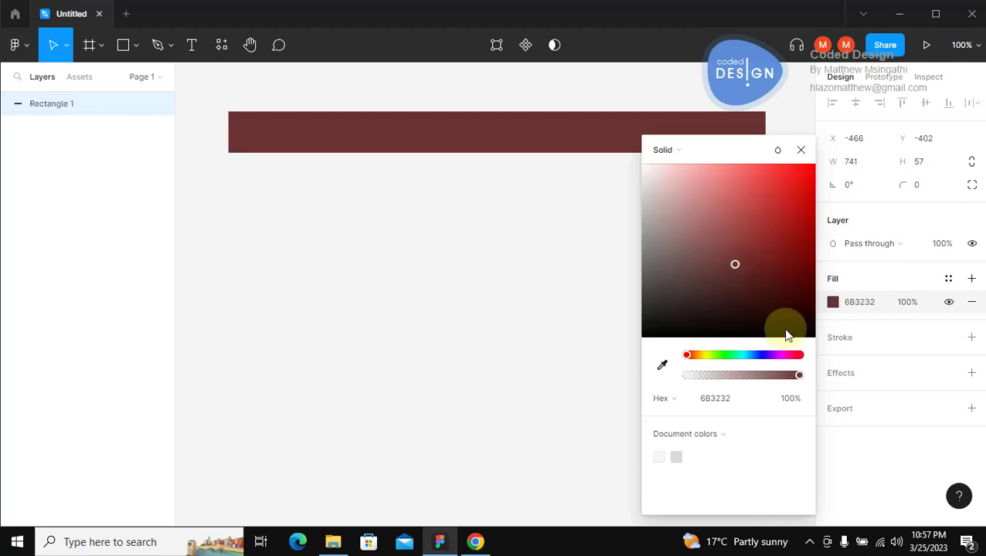
left_click(749, 355)
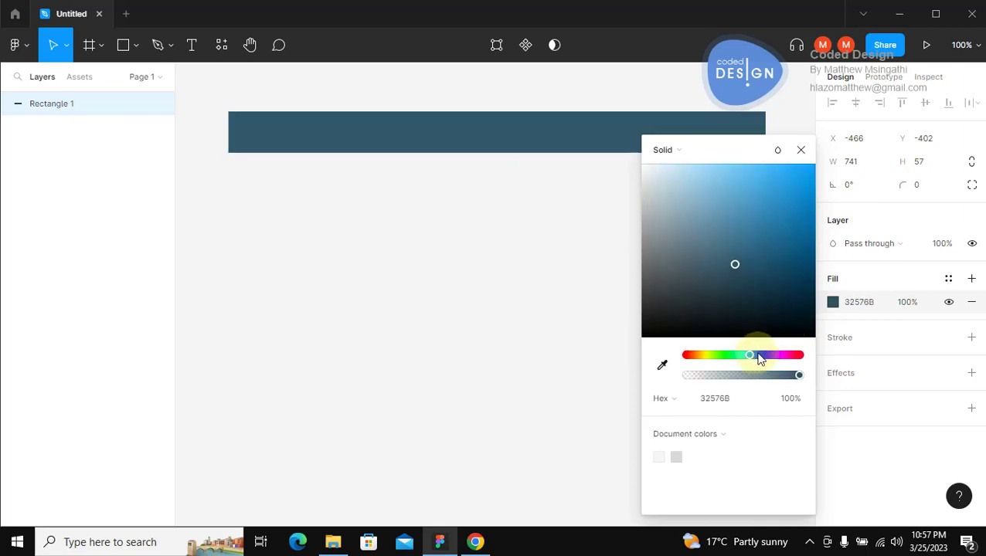
left_click(757, 356)
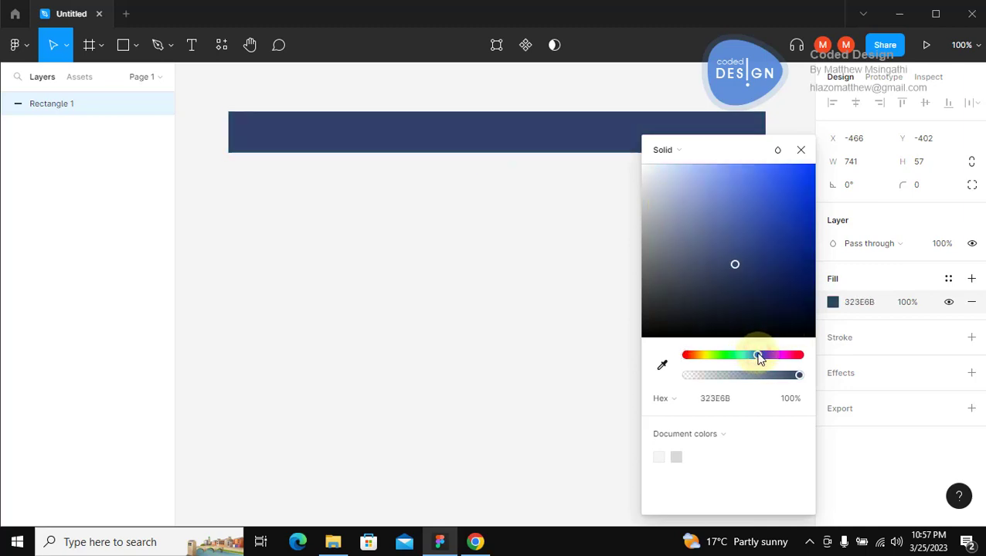
Nudge the navy bar slightly up and left to X -478, Y -406
left_click(574, 278)
left_click(463, 145)
left_click_drag(463, 145, 454, 142)
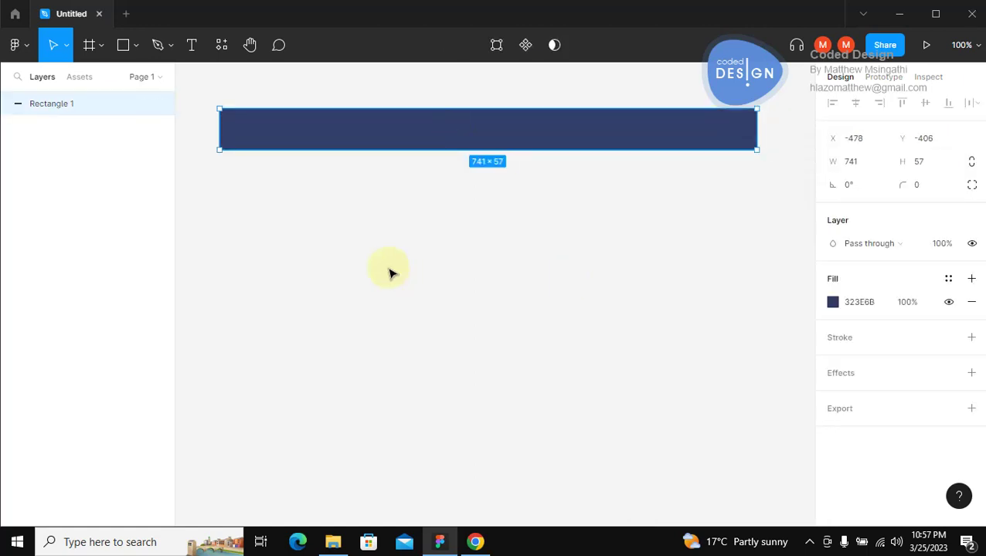
Add an Inter 32 text layer 'Home Services Contact' with widened word gaps, placed on the navy bar
left_click(191, 44)
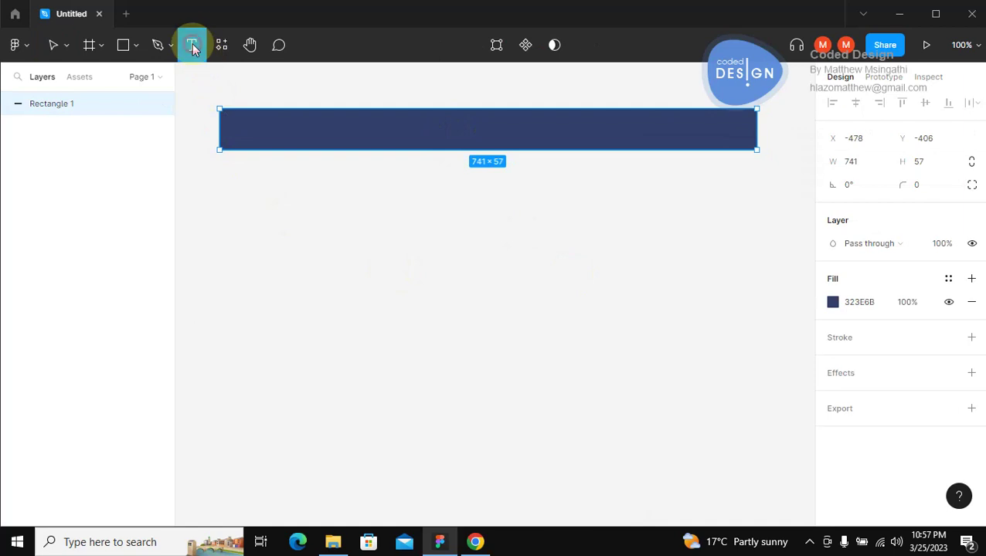
left_click(409, 255)
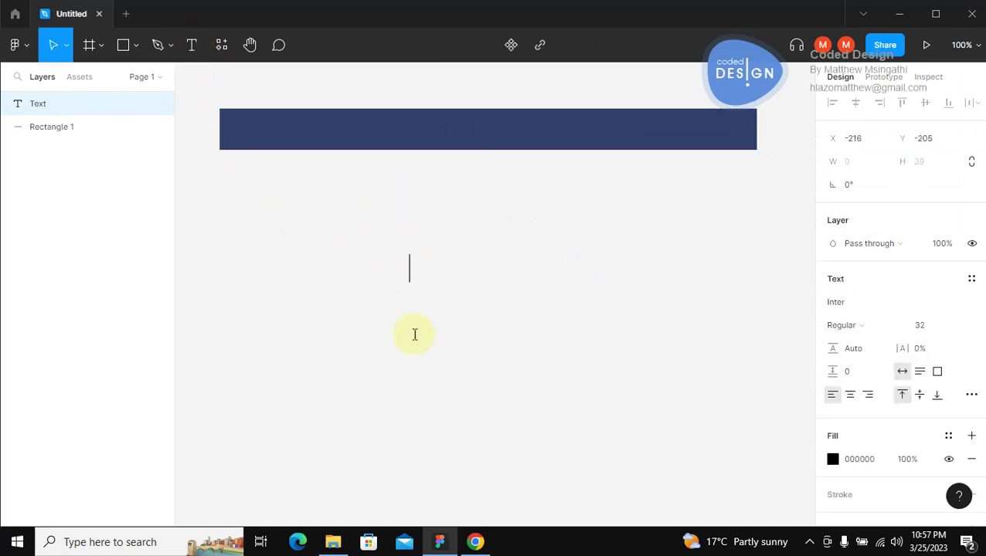
type("Home")
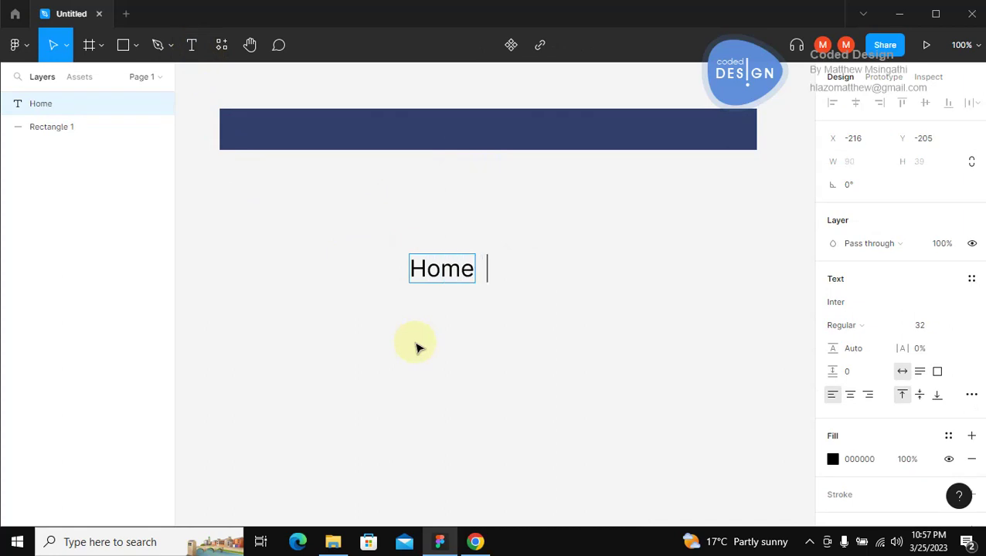
type("  Servic")
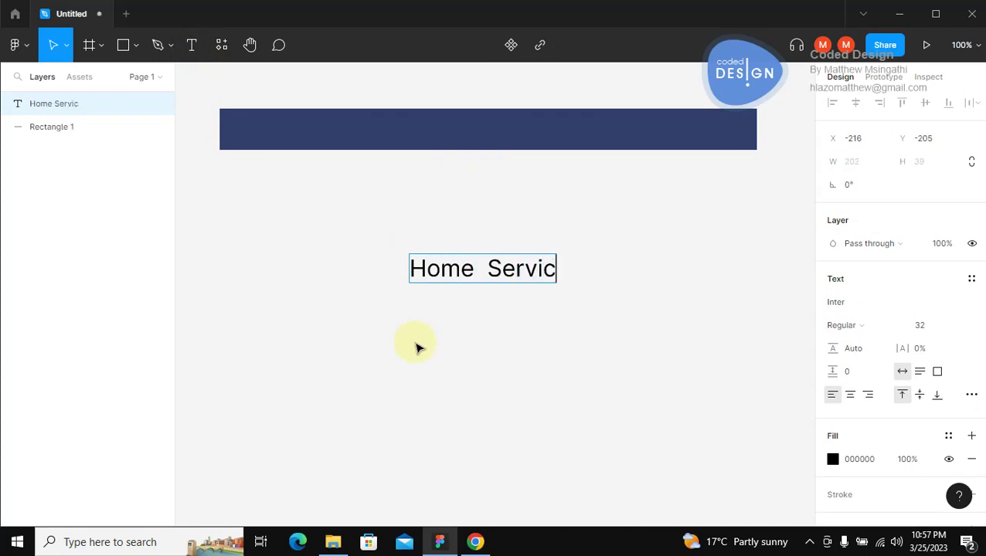
type("es ")
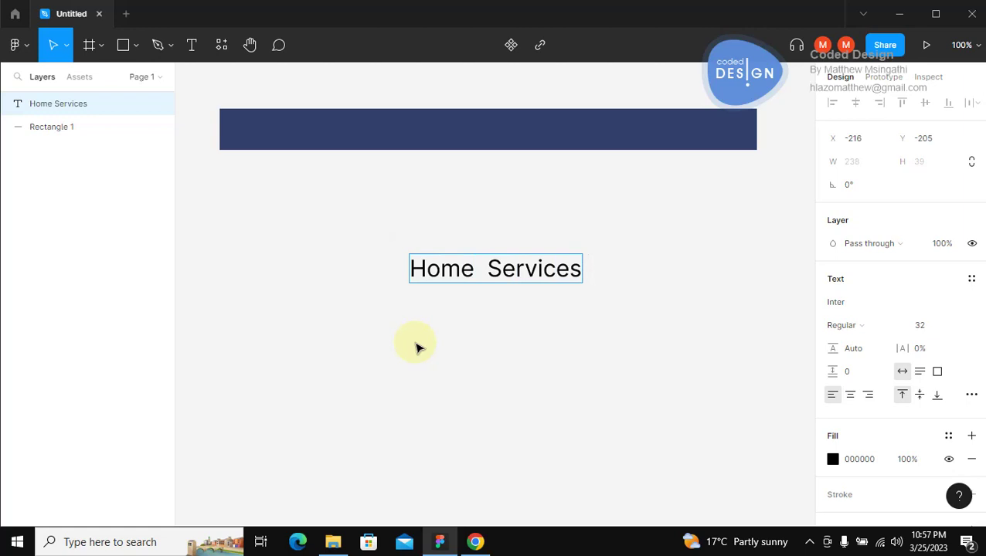
type("  Conta")
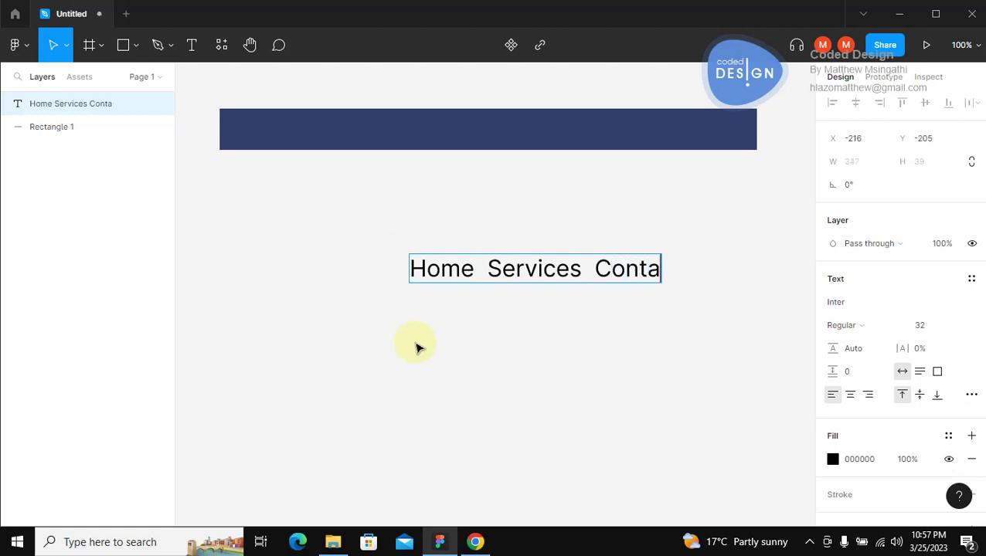
type("ct")
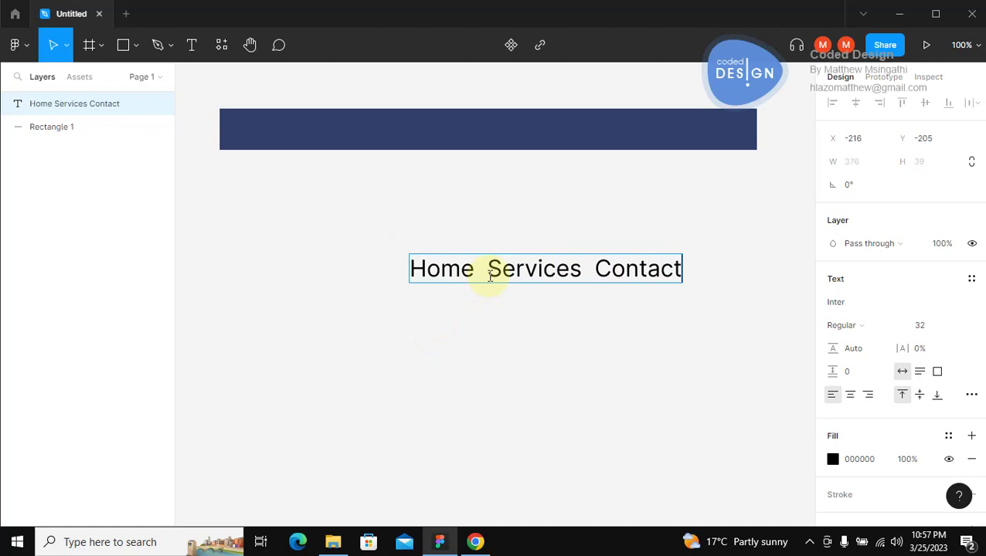
left_click(489, 276)
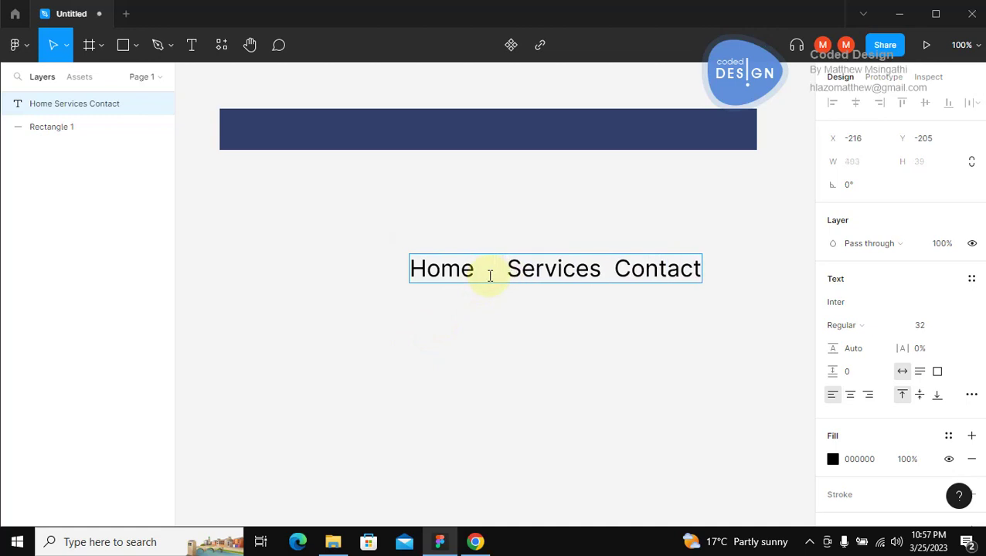
left_click(600, 273)
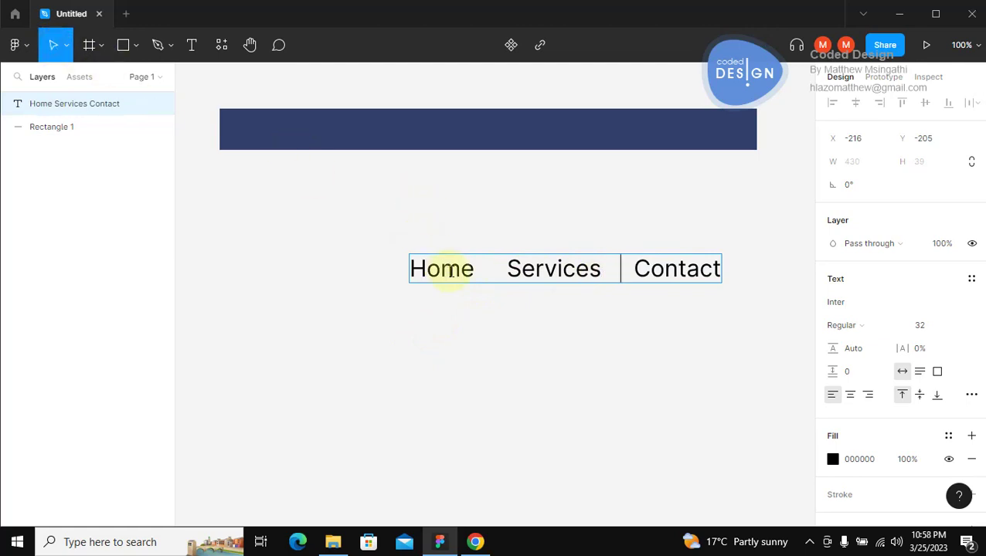
key("Escape")
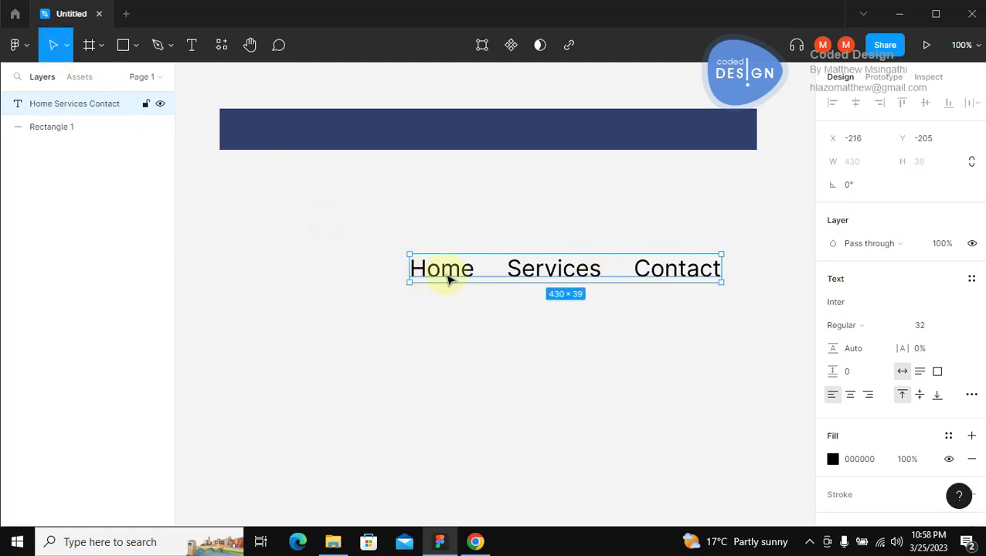
left_click_drag(423, 234, 455, 138)
Change the nav text fill colour to white FFFFFF
left_click(832, 460)
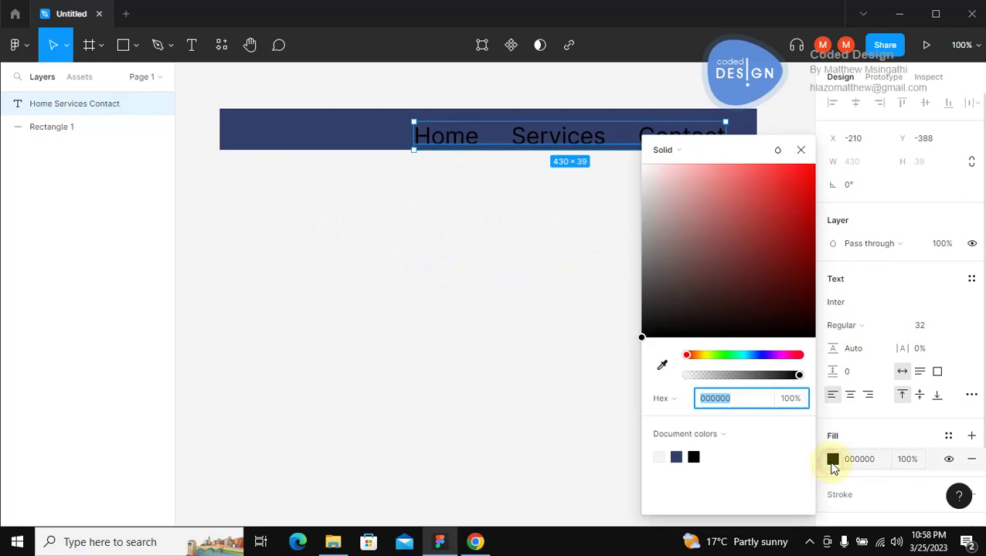
left_click(642, 167)
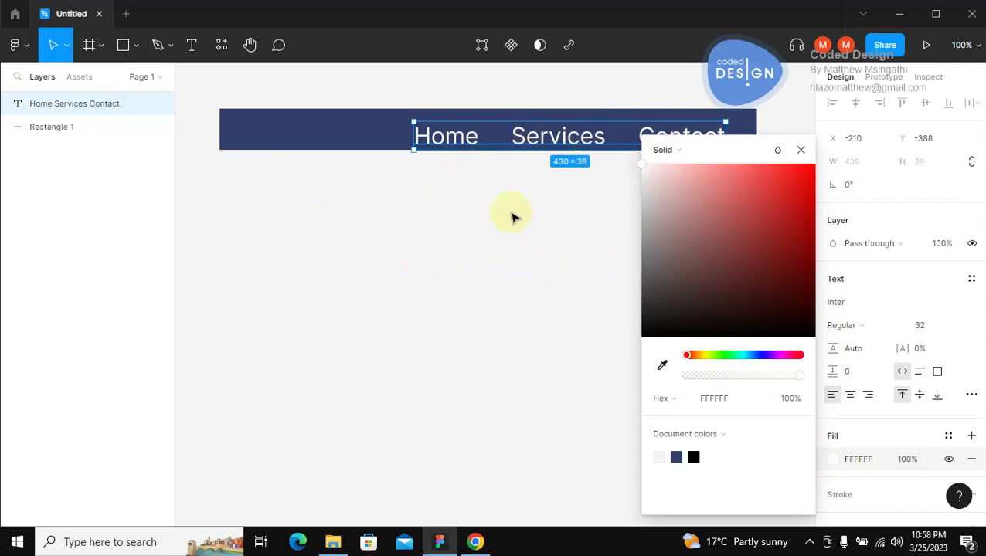
left_click(799, 150)
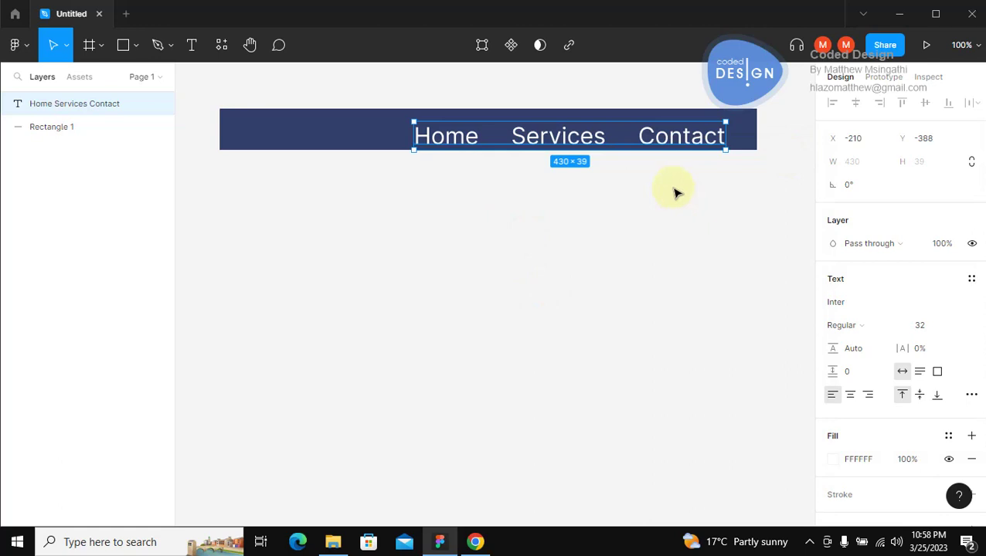
Set the nav text to font size 14 (188 × 17) and move it near the bar's right end
left_click_drag(666, 147, 673, 139)
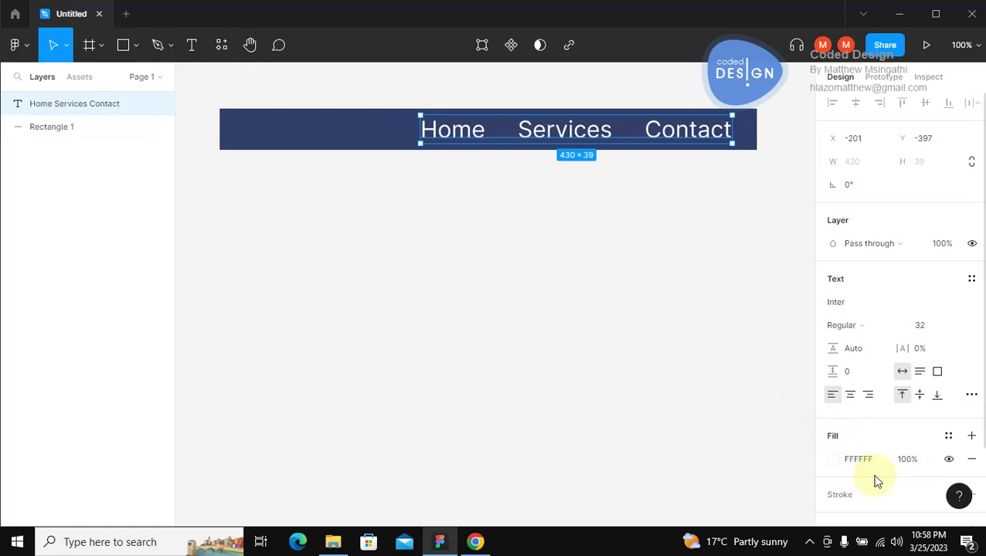
left_click(957, 329)
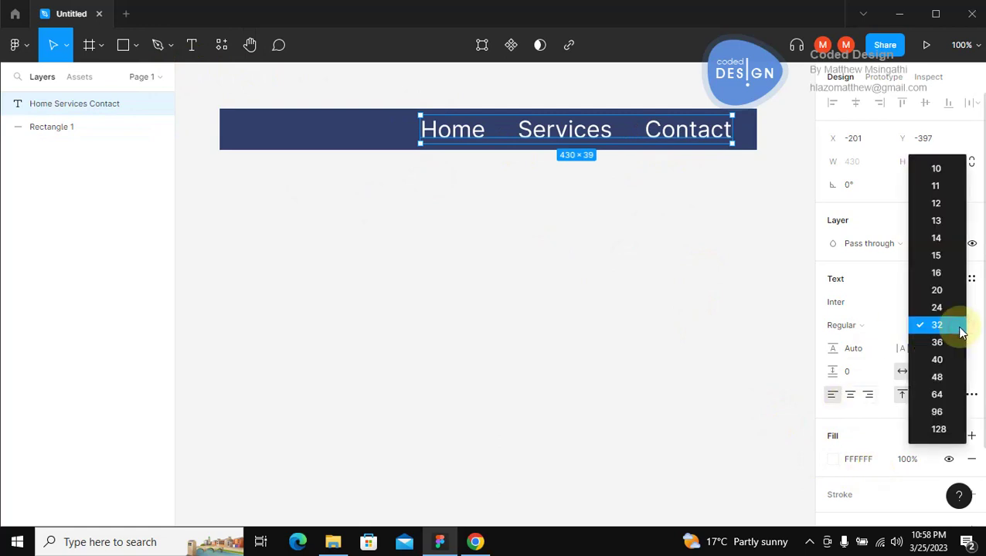
left_click(937, 239)
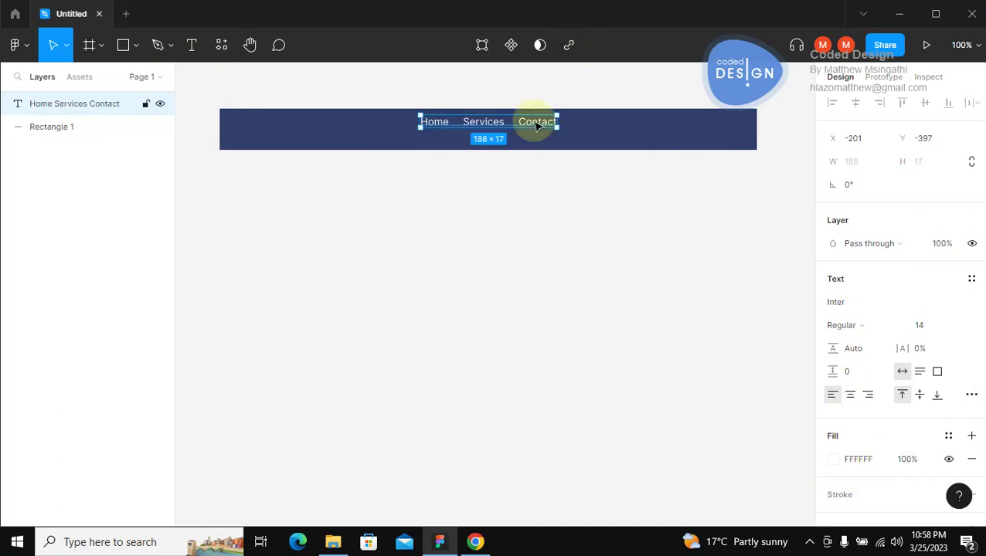
left_click_drag(534, 121, 684, 135)
left_click(662, 192)
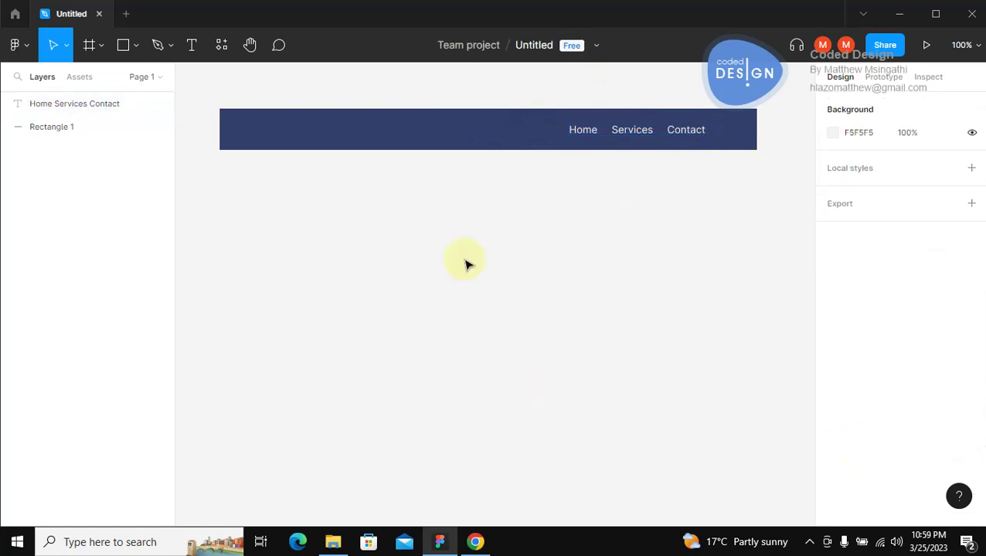
Draw a small 70 × 62 grey ellipse below the bar's left end
left_click(139, 45)
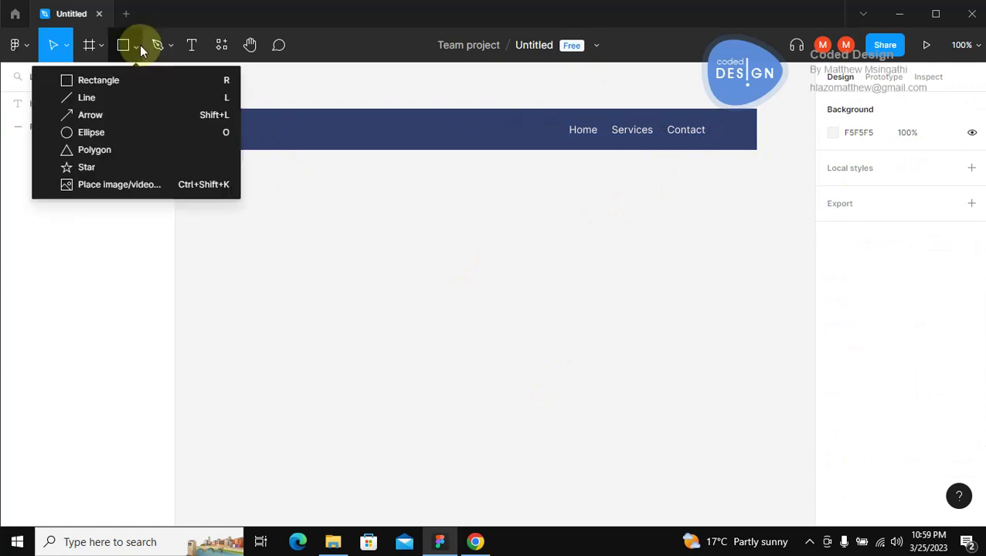
left_click(85, 133)
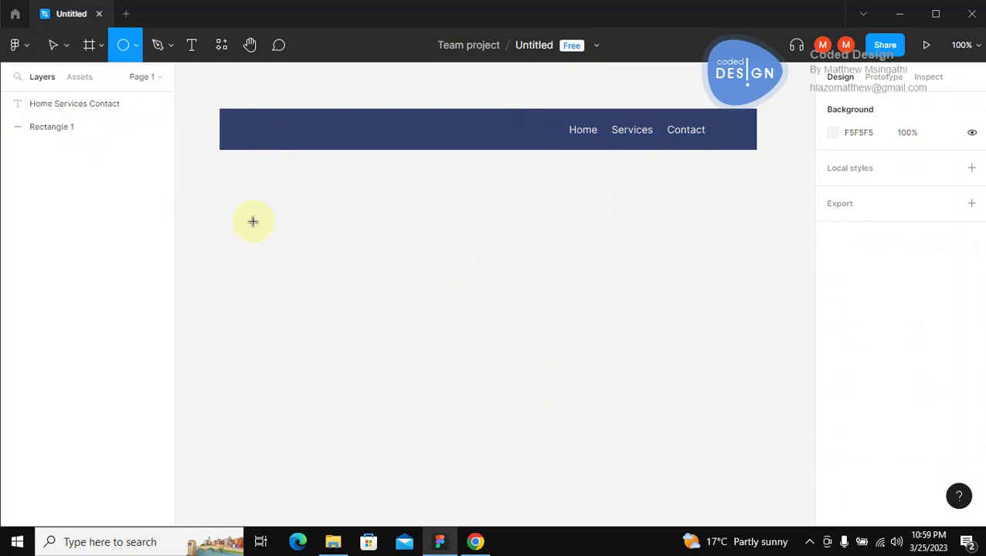
left_click_drag(253, 221, 303, 265)
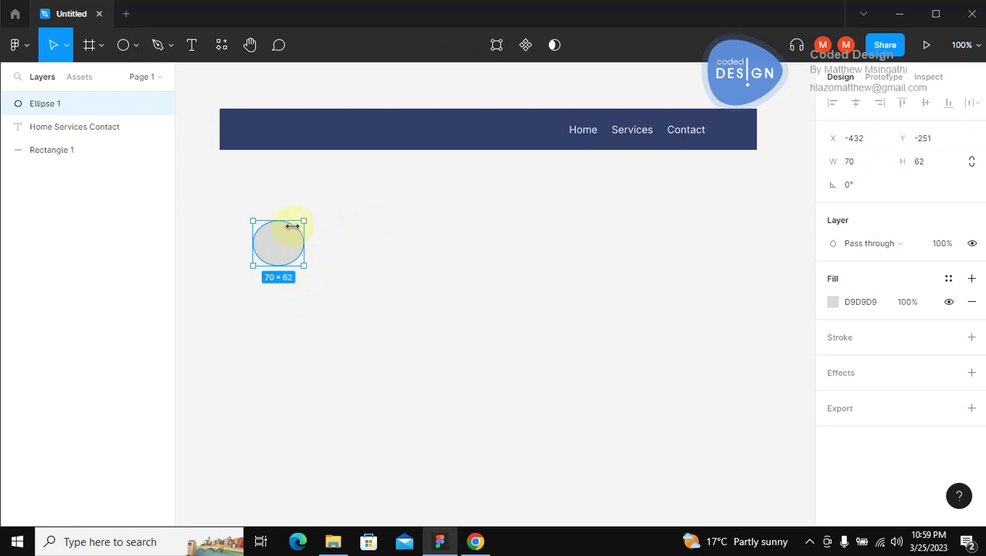
Draw a larger 195 × 195 grey circle below the bar's centre
left_click(125, 46)
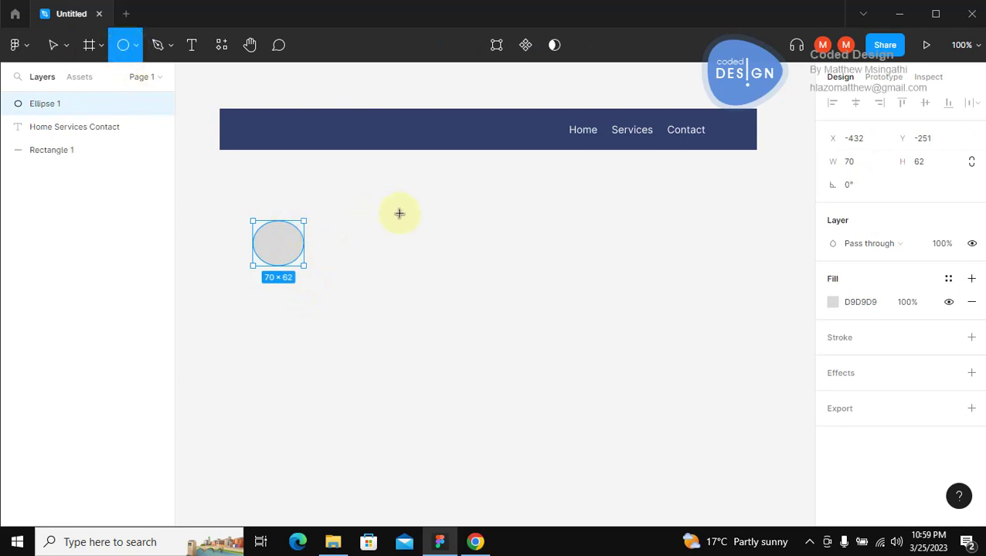
mouse_move(399, 213)
left_mouse_down()
mouse_move(474, 287)
mouse_move(535, 282)
mouse_move(465, 306)
mouse_move(517, 302)
mouse_move(590, 397)
mouse_move(540, 325)
left_mouse_up()
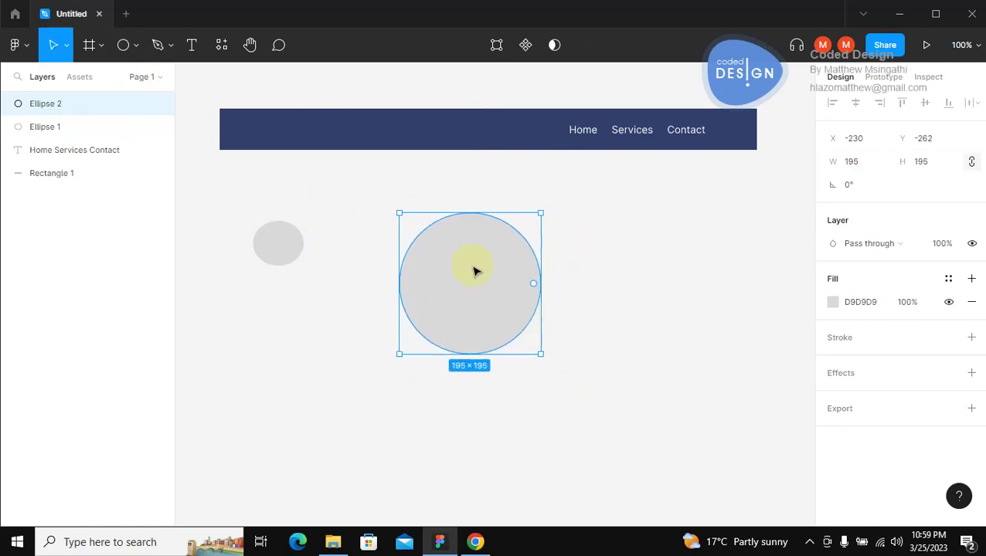
left_click(306, 188)
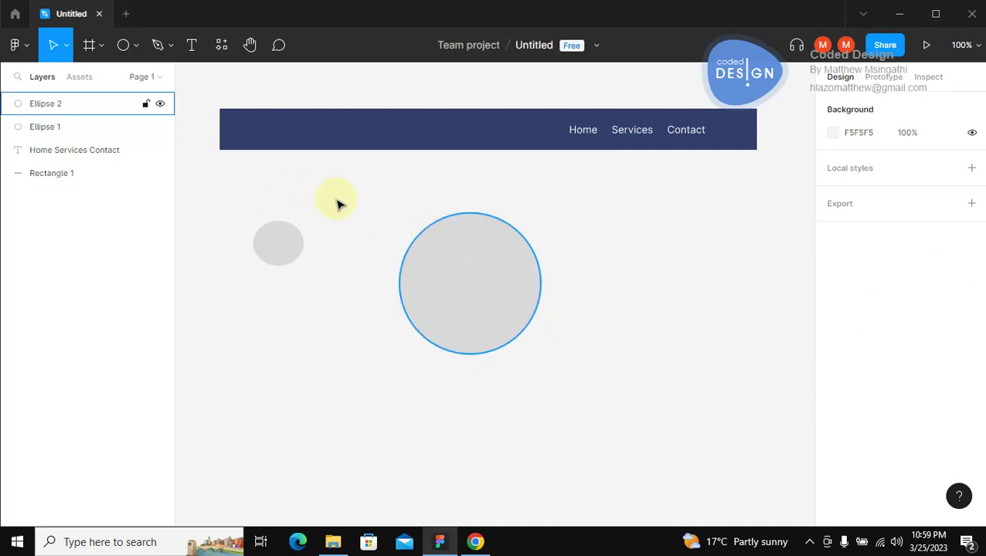
left_click(136, 48)
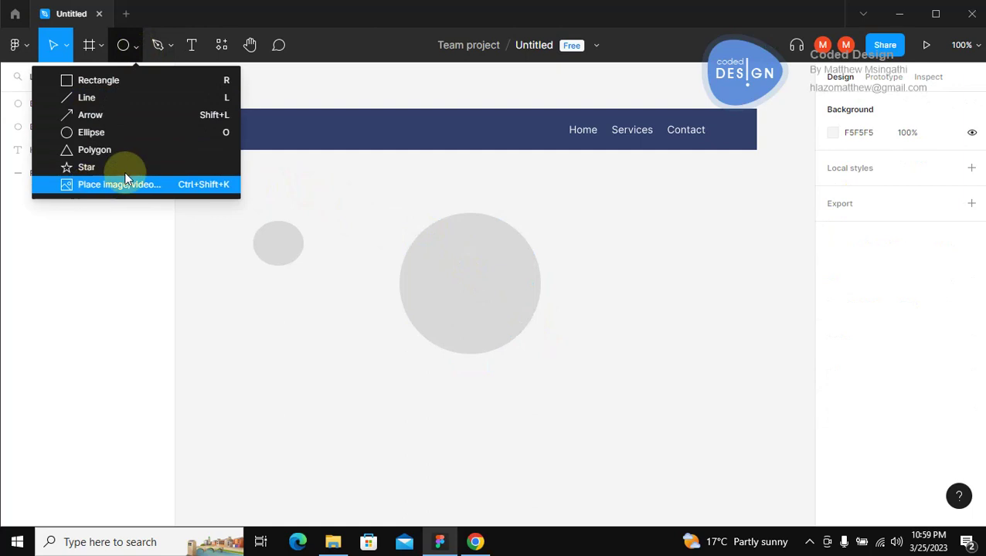
left_click(355, 191)
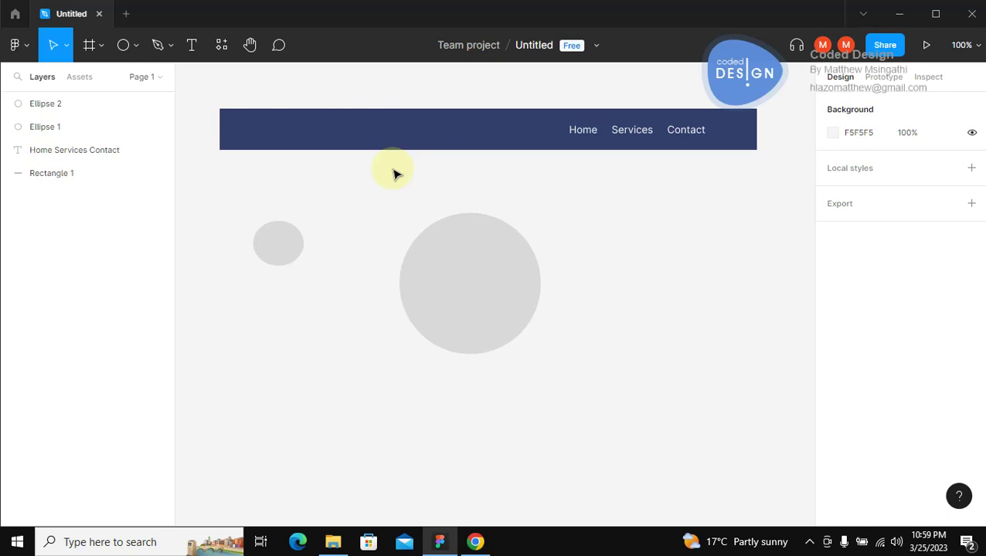
Delete the large circle, the small ellipse, and the navy bar together with its text
left_click(452, 282)
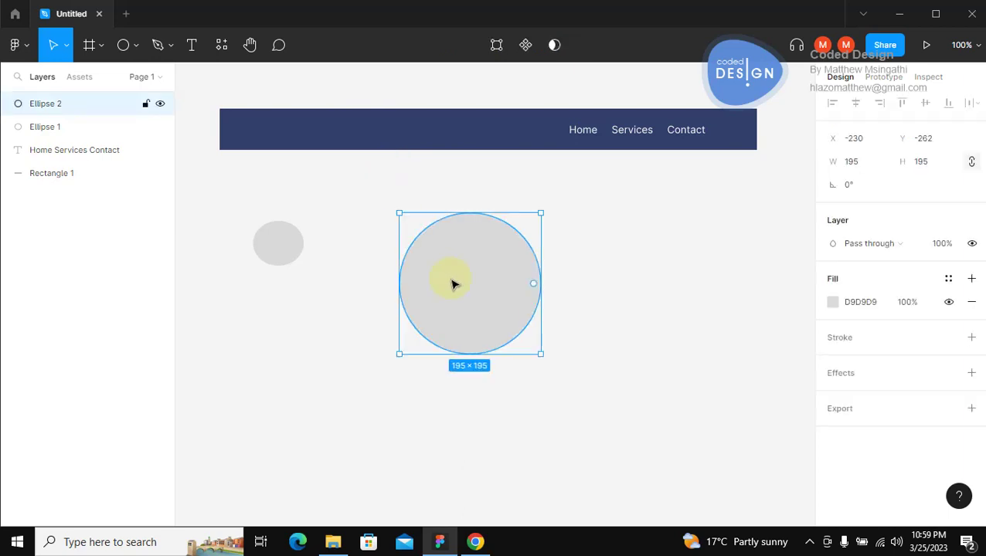
key("Delete")
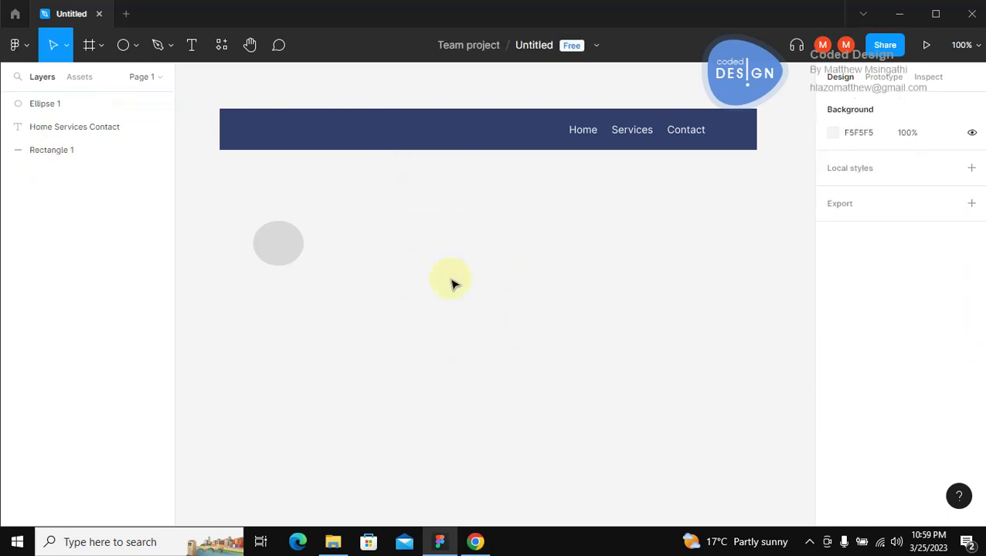
left_click(282, 244)
key("Delete")
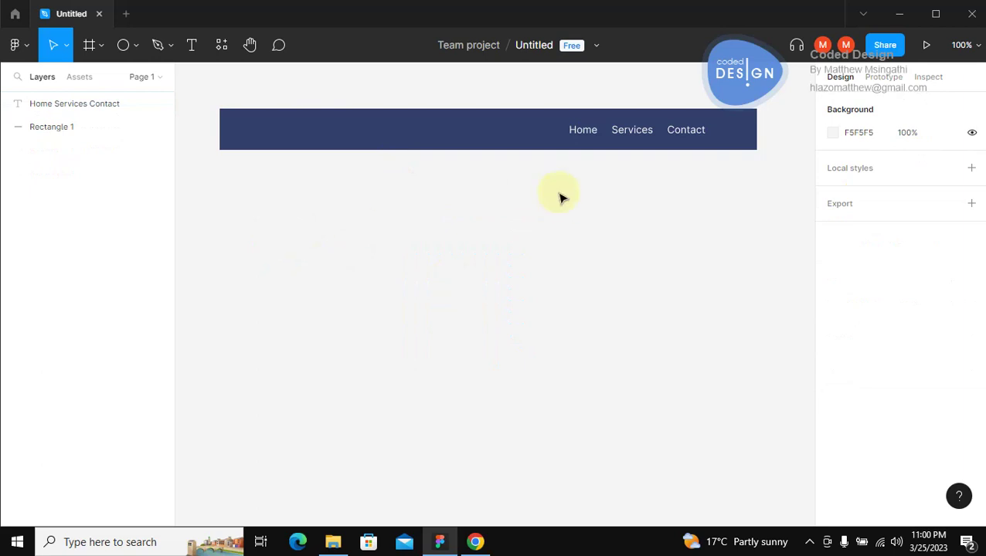
left_click_drag(764, 204, 466, 97)
key("Delete")
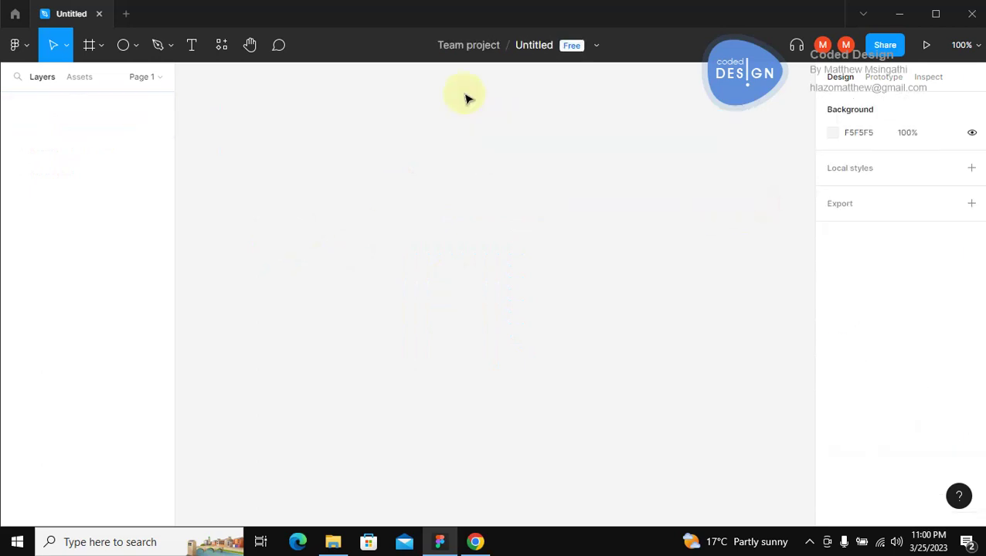